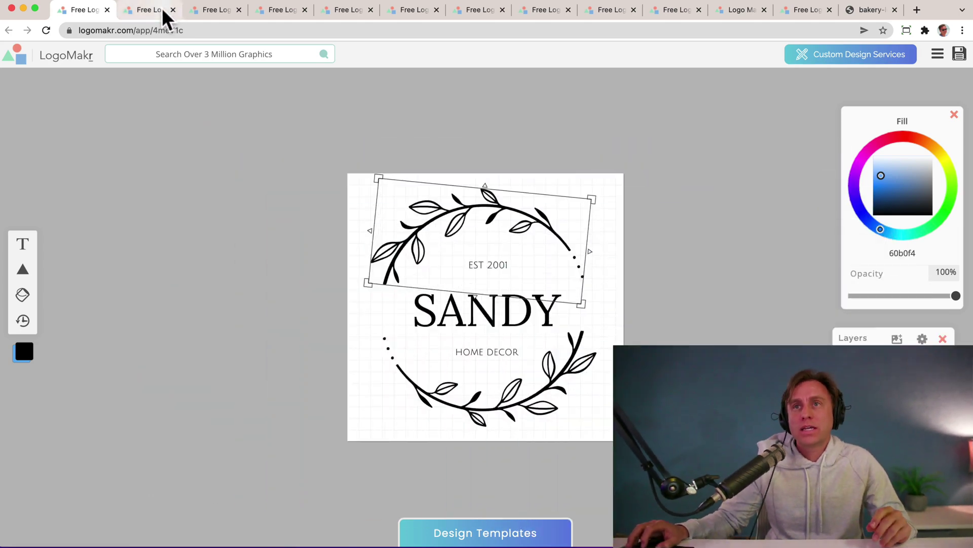
Step: Browse the example logo tabs, including Area Designs, Peter Group, American Beef and Into the Wild
click(162, 8)
click(209, 8)
click(275, 8)
click(352, 9)
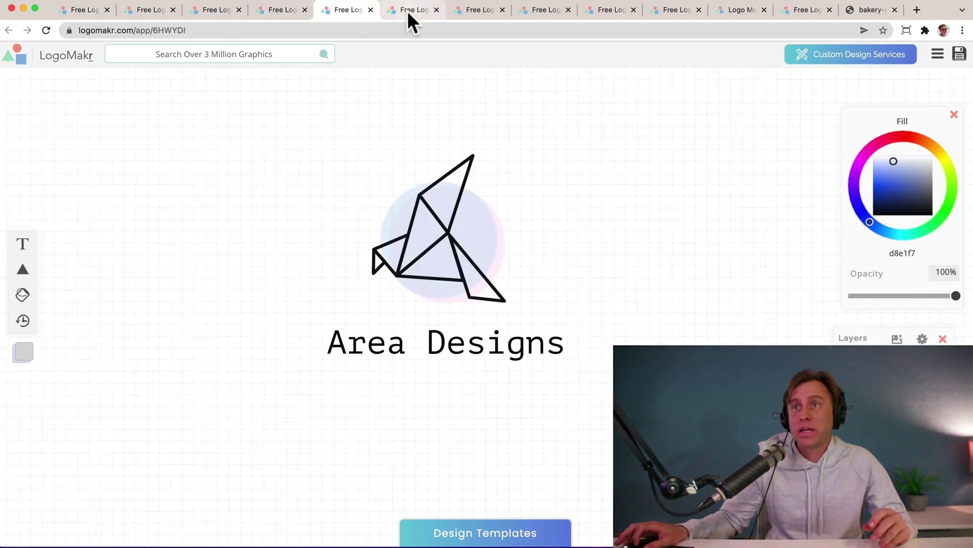
click(408, 11)
click(473, 7)
click(546, 10)
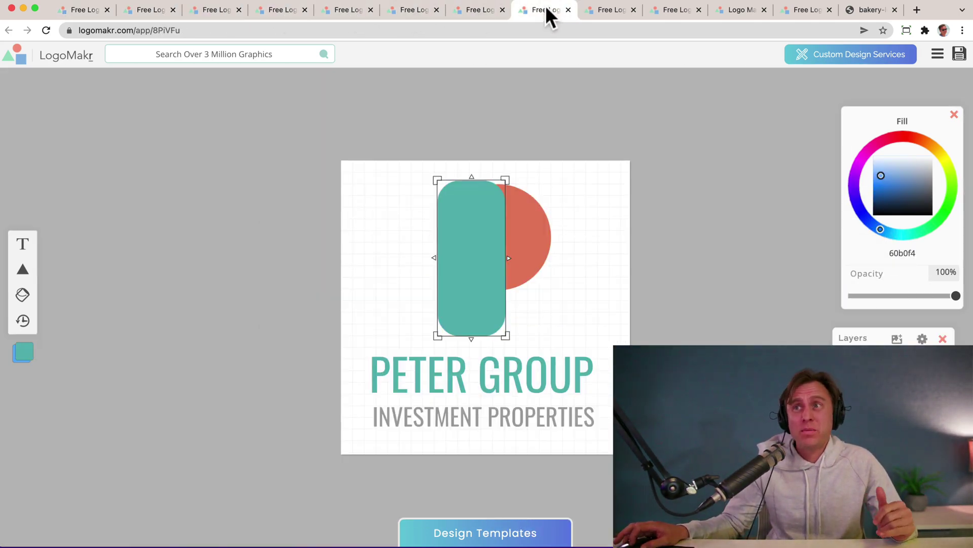
click(604, 9)
click(545, 10)
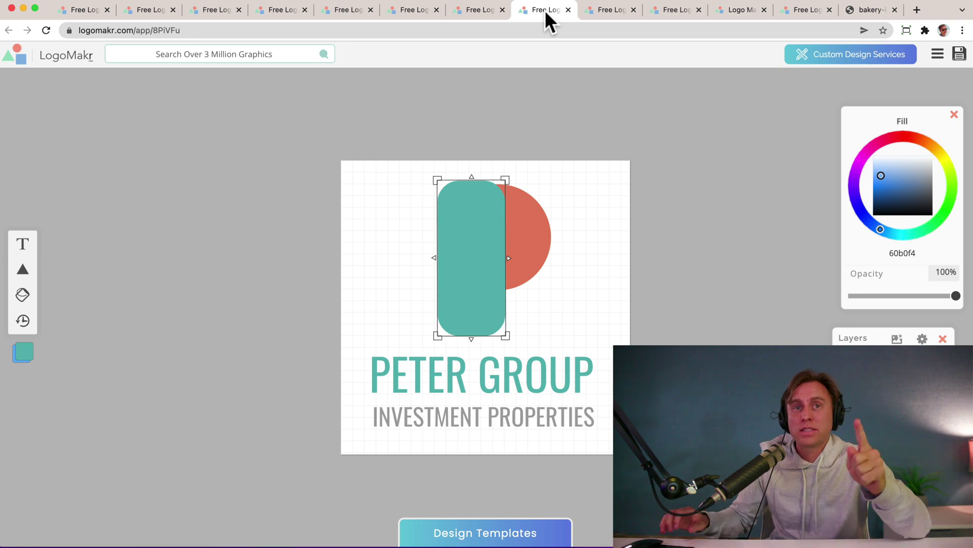
click(608, 10)
click(660, 9)
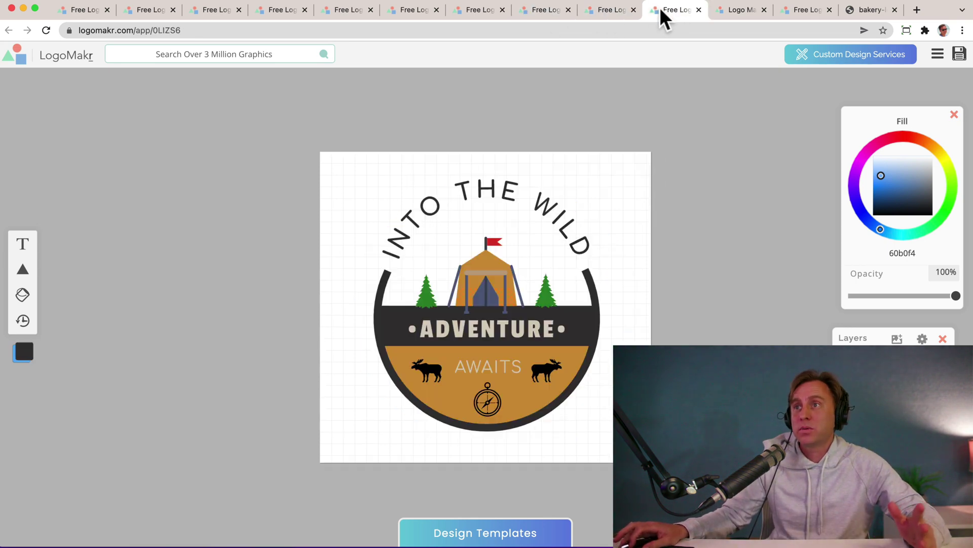
Step: Go to the Sweet Cookies bakery design and select its pink background square
click(728, 7)
click(799, 8)
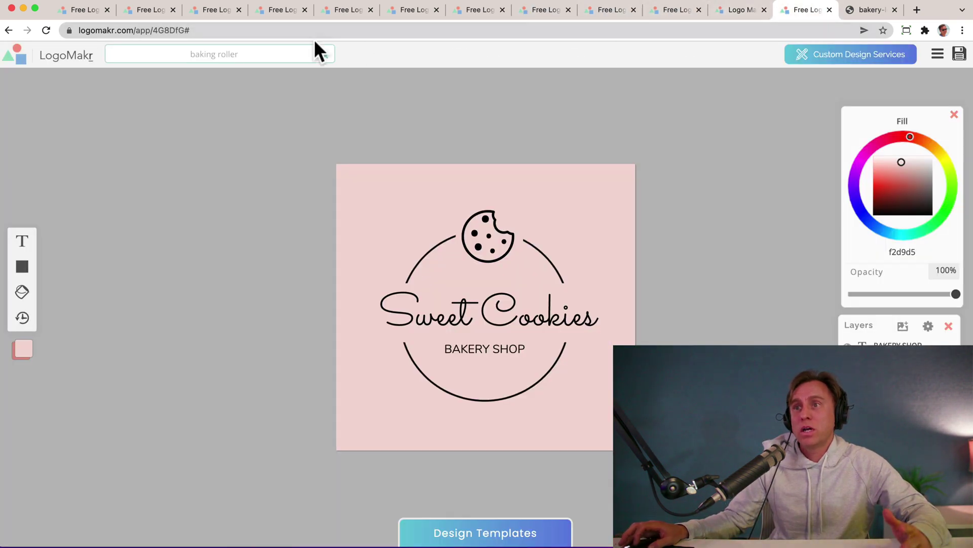
click(434, 164)
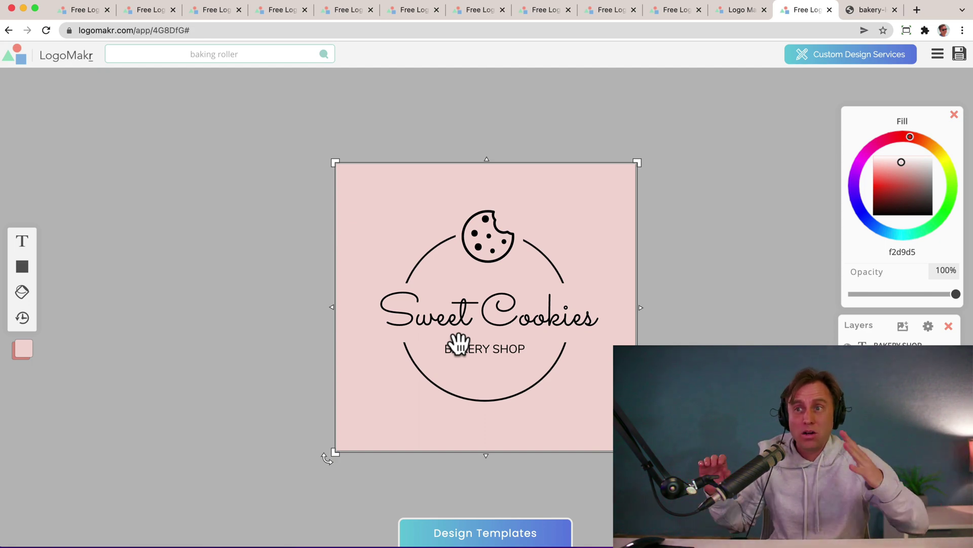
Step: Load Google and search for 'baker logo'
click(860, 11)
click(796, 30)
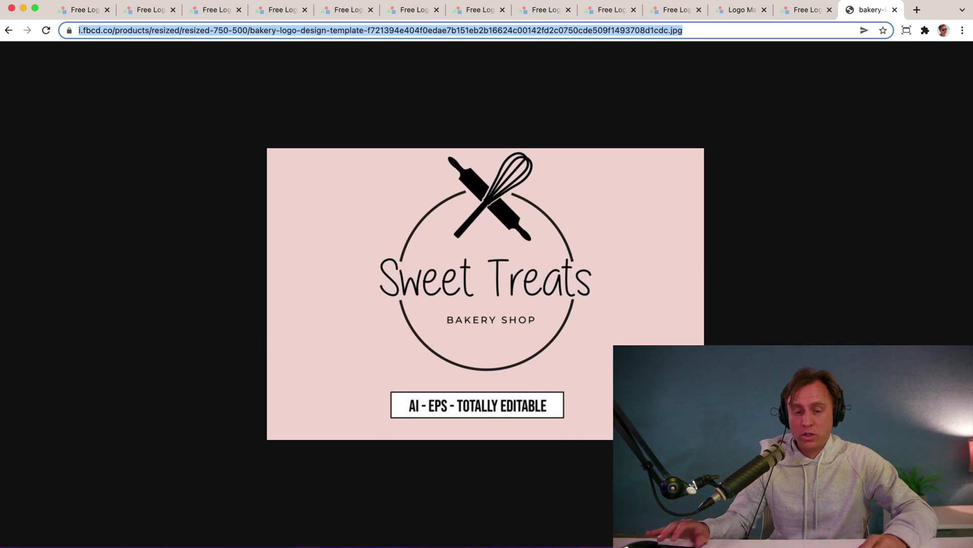
key(BackSpace)
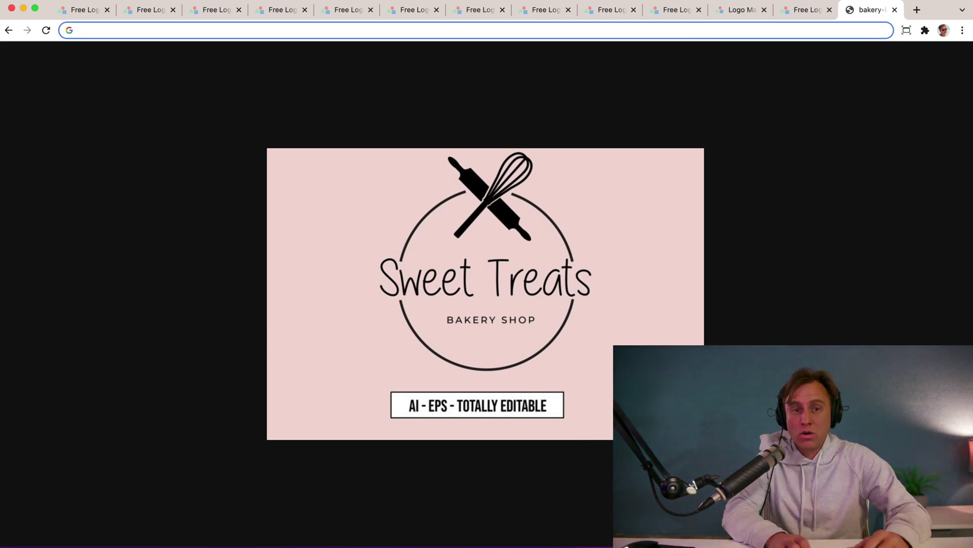
text(google.)
key(Return)
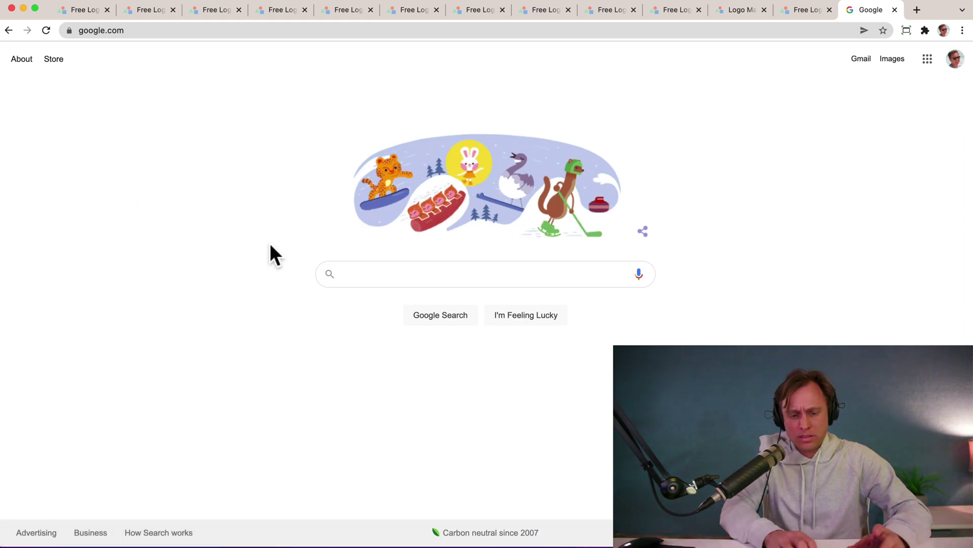
text(baker logo)
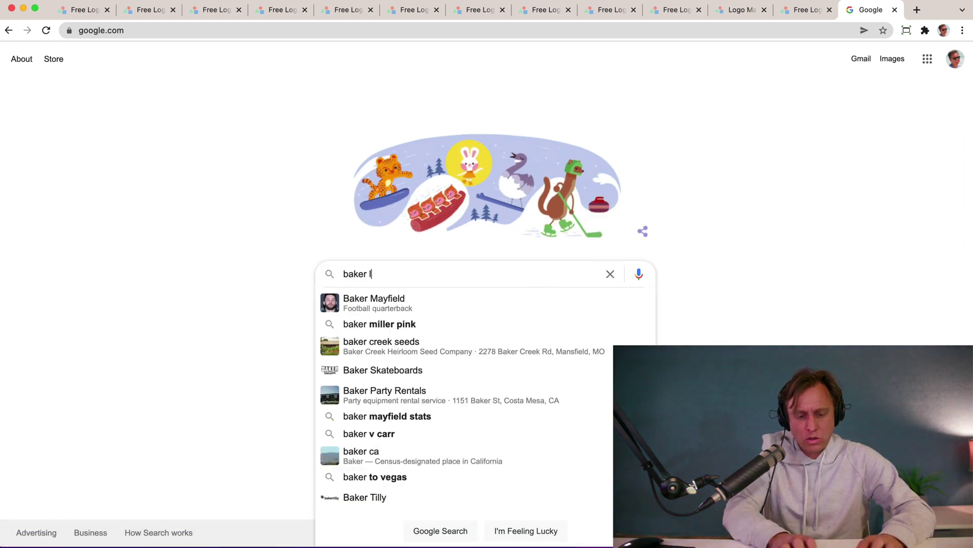
key(Return)
Step: In image results, save the pink Sweet Treats logo as a JPEG and move its window aside
scroll(167, 218, down, 1)
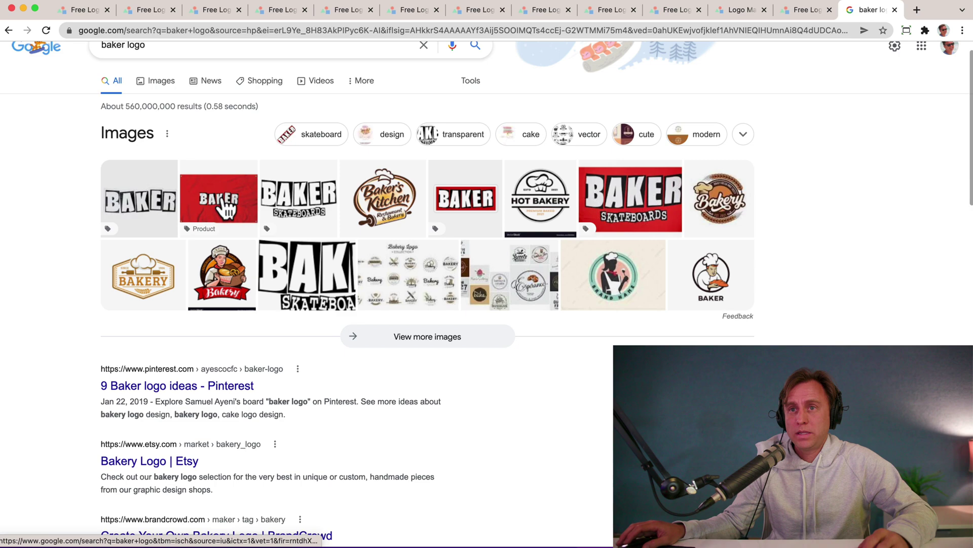
click(161, 88)
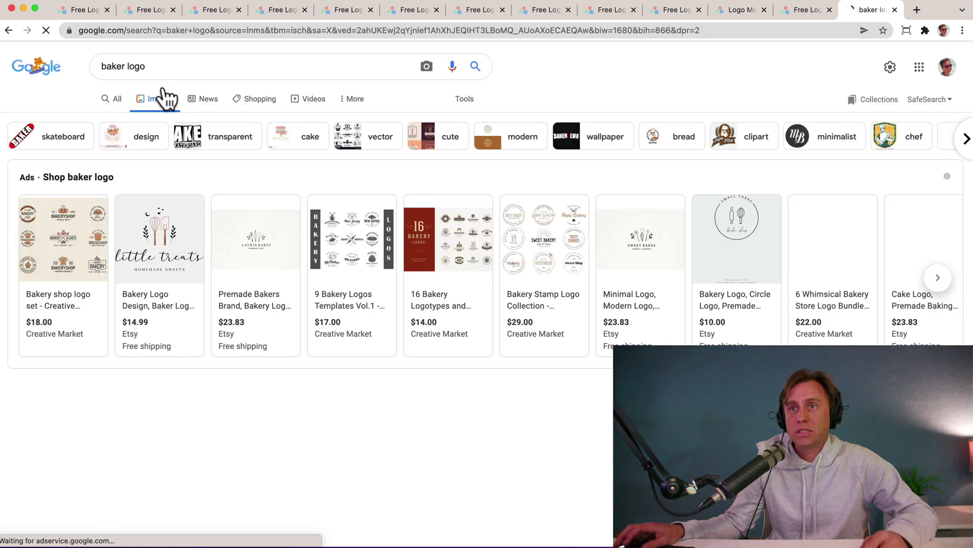
scroll(221, 176, down, 5)
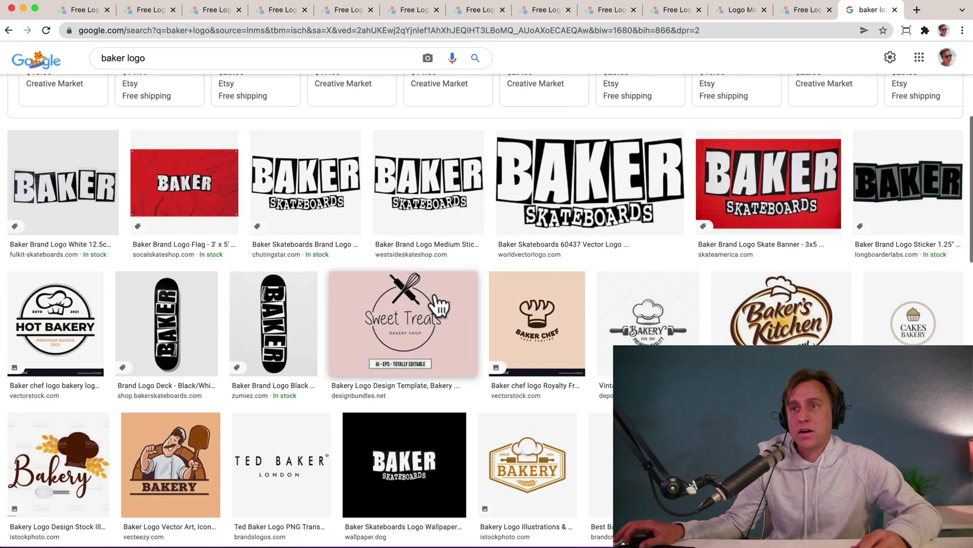
click(432, 319)
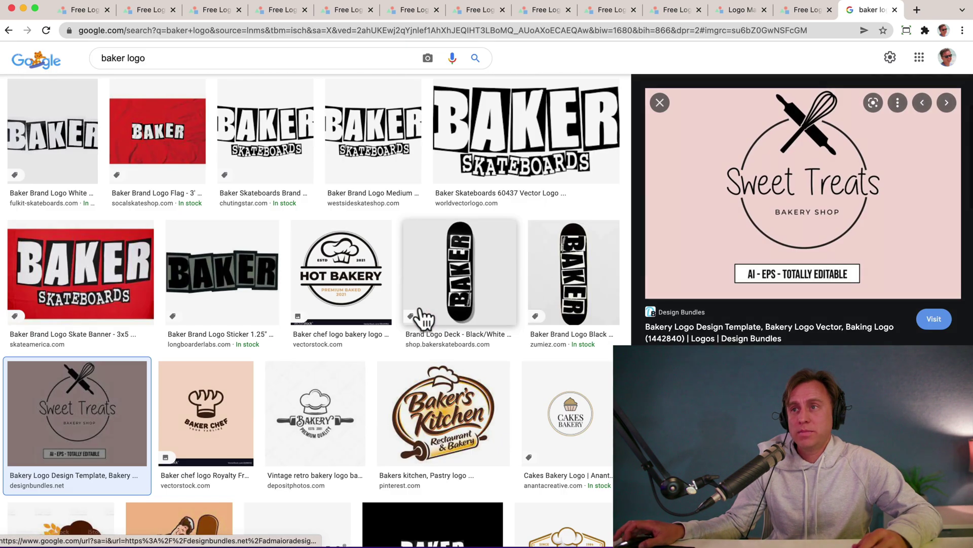
right_click(754, 205)
click(819, 321)
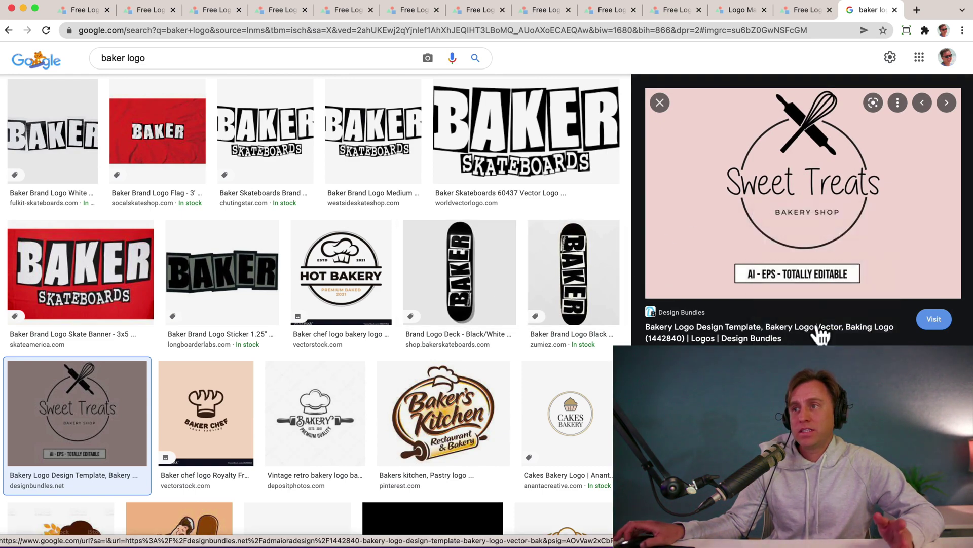
key(Return)
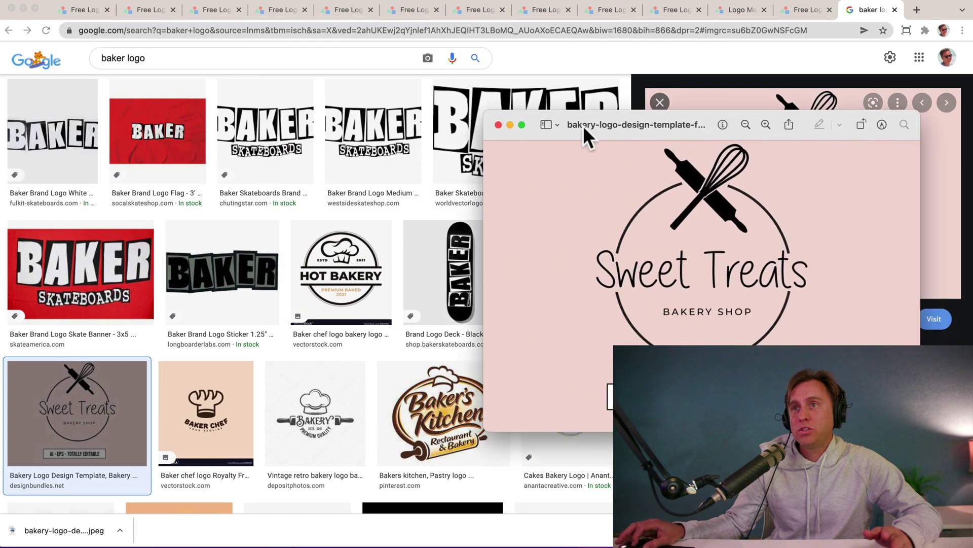
drag(581, 127, 972, 81)
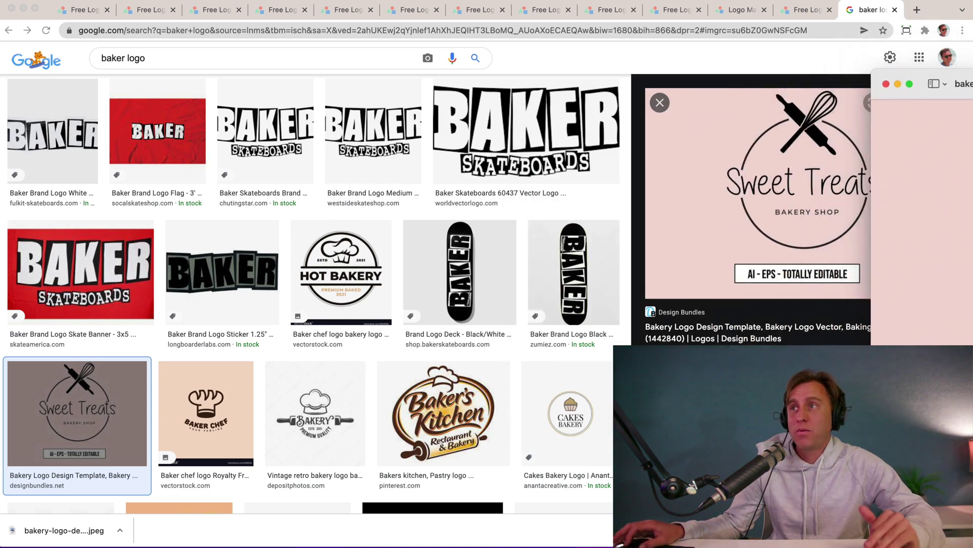
Step: Load logomakr.com in a new tab and start a brand-new design
click(807, 10)
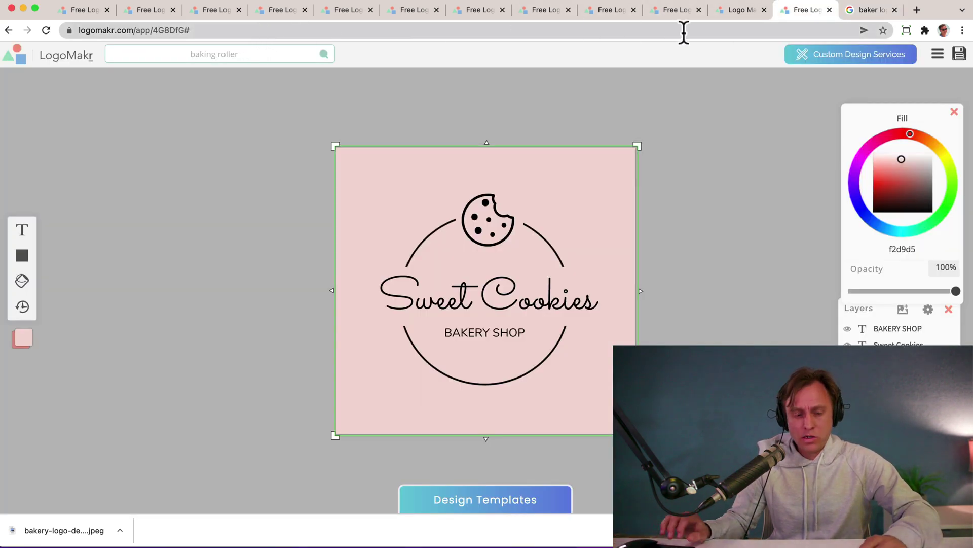
key(super+t)
text(logo)
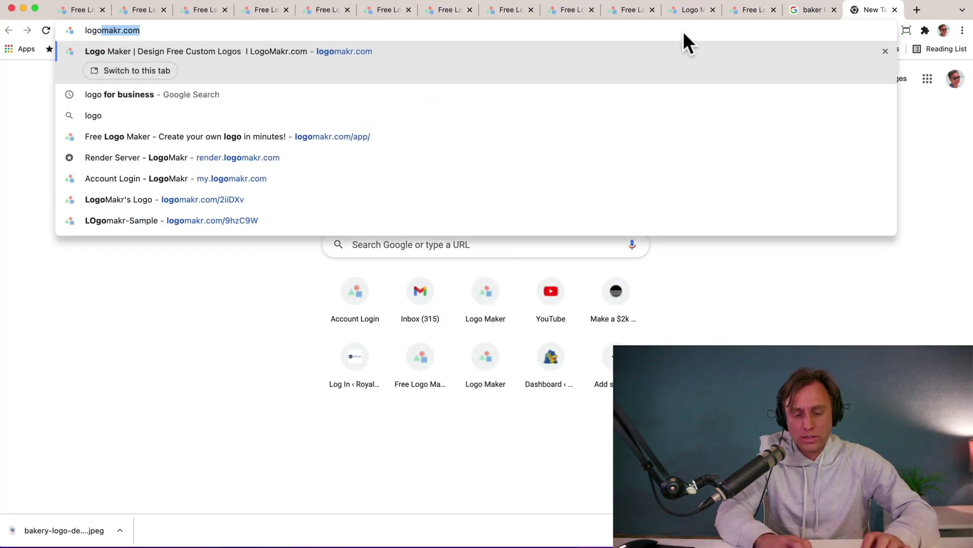
text(makr.com)
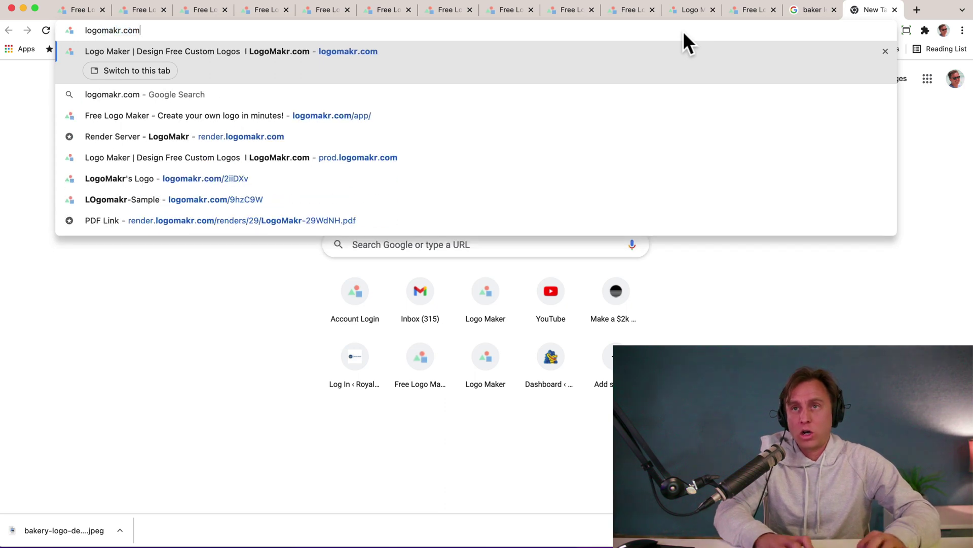
key(Return)
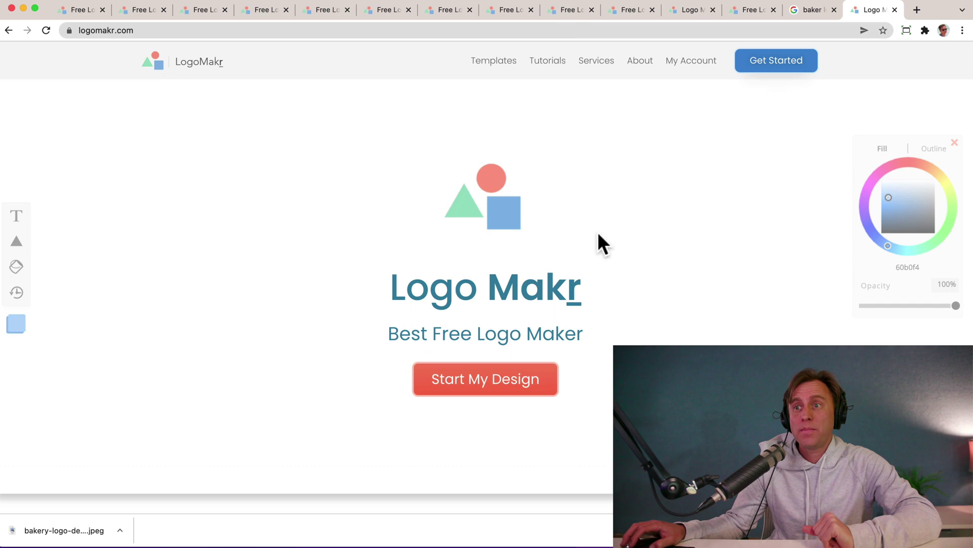
click(482, 380)
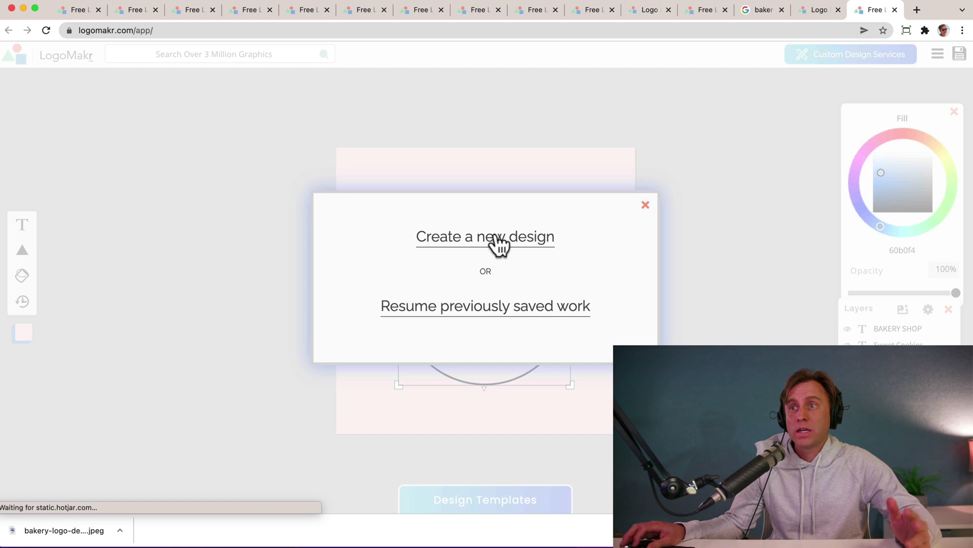
click(496, 245)
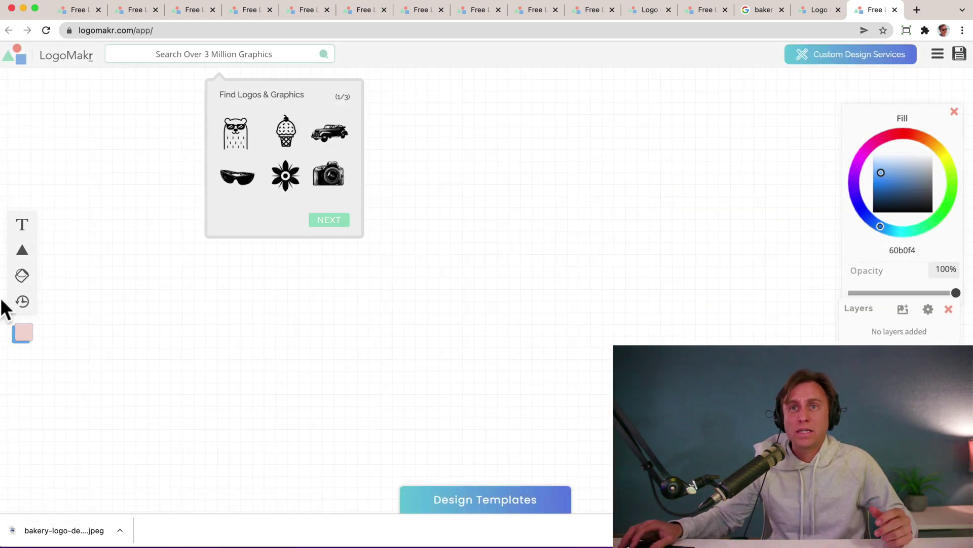
Step: Add, trim and delete a test Ring shape, then drop the downloaded bakery image onto the canvas
click(21, 248)
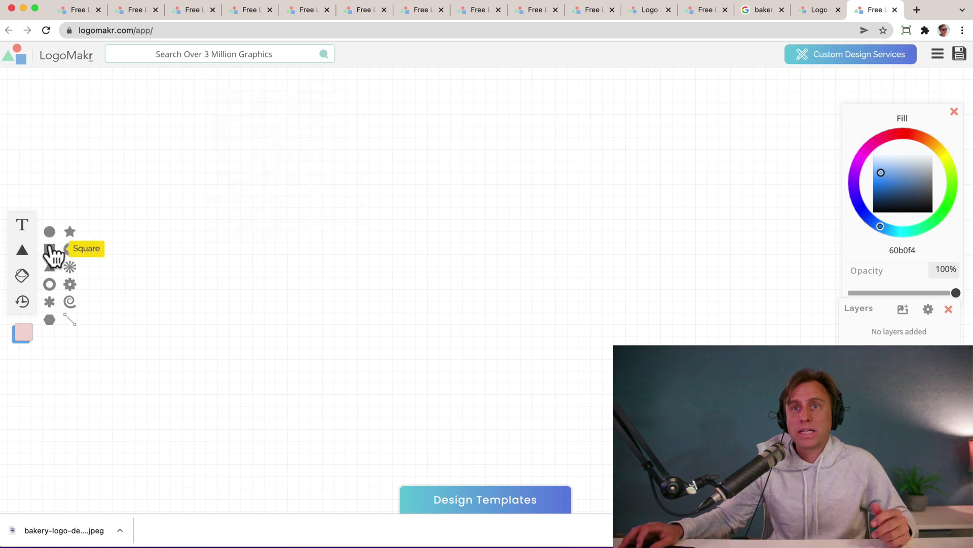
click(49, 284)
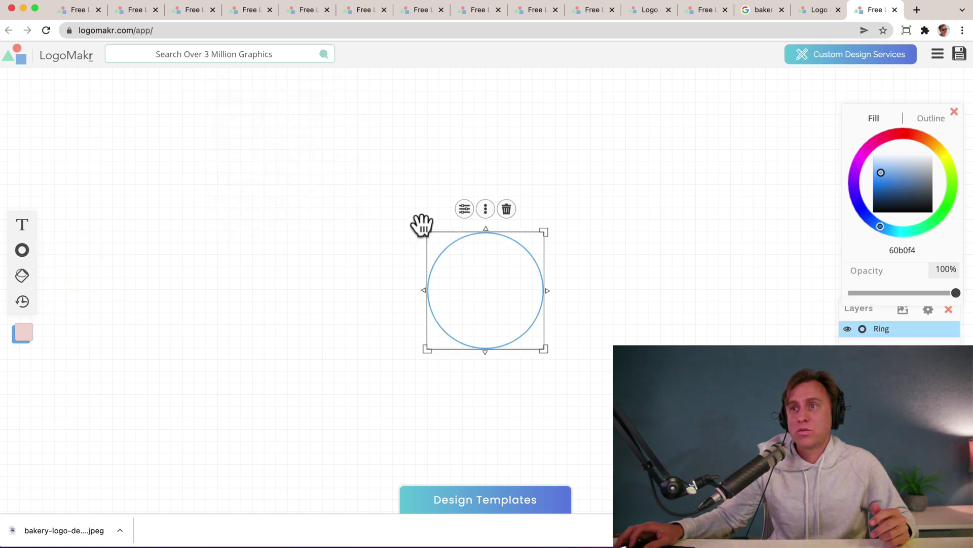
click(464, 209)
drag(569, 300, 608, 301)
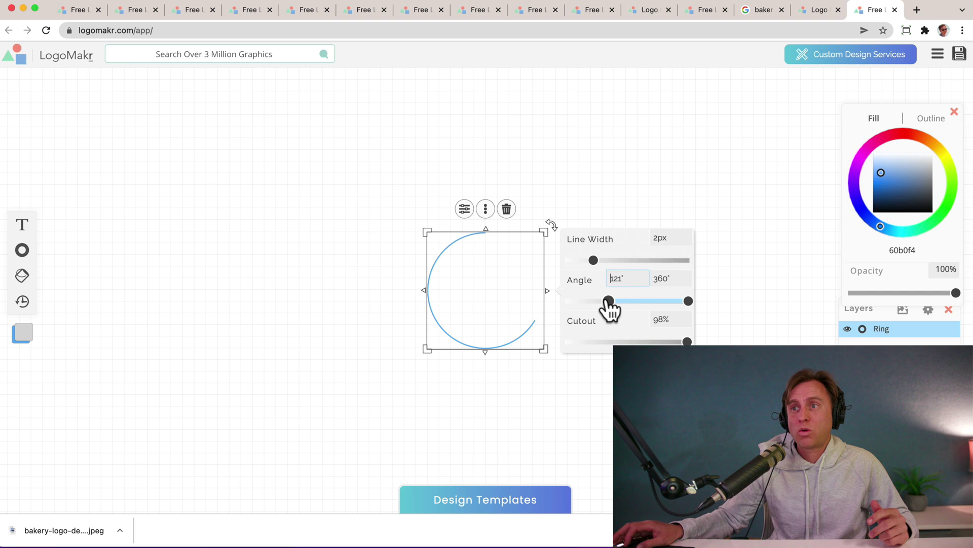
click(506, 209)
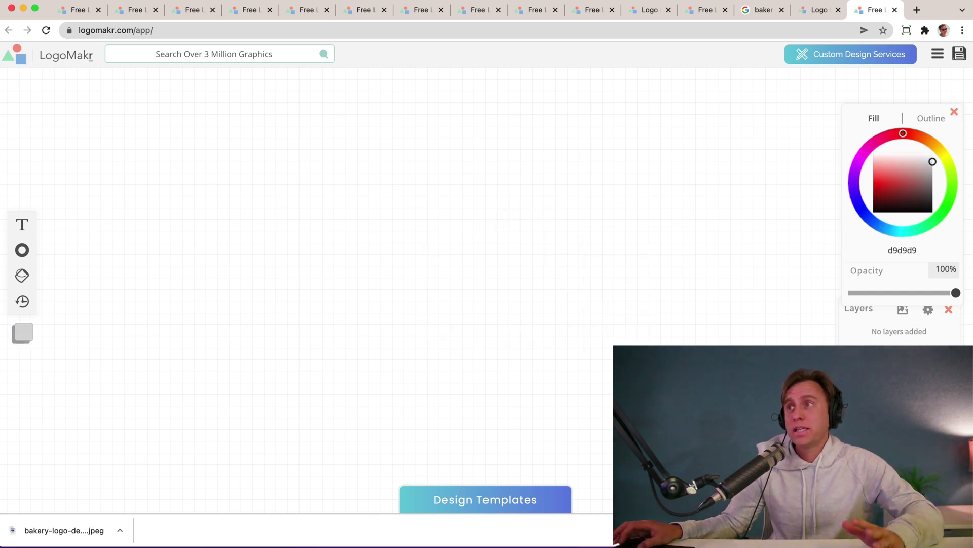
drag(969, 205, 510, 248)
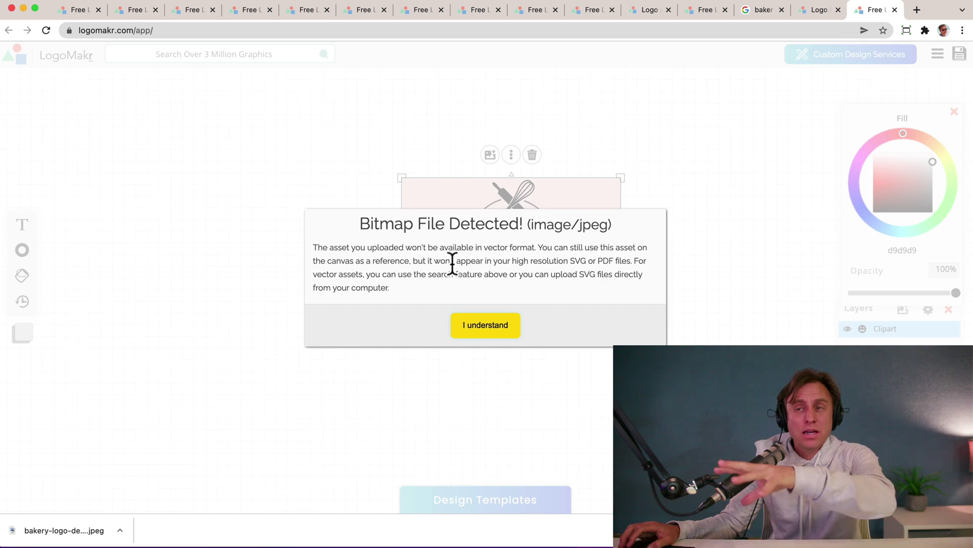
Step: Dismiss the bitmap notice, then enlarge the Sweet Treats image and shift it up and right
click(484, 329)
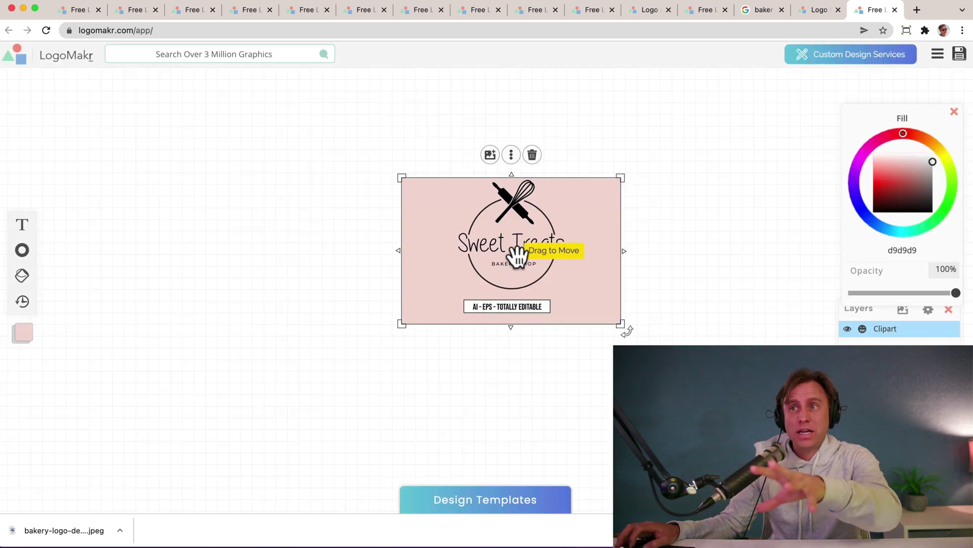
drag(515, 254, 620, 256)
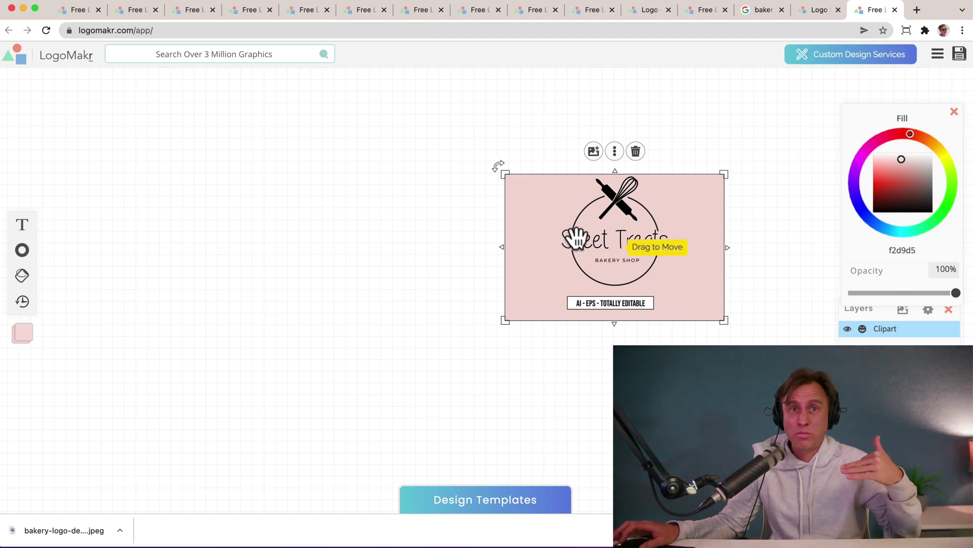
drag(570, 246, 597, 229)
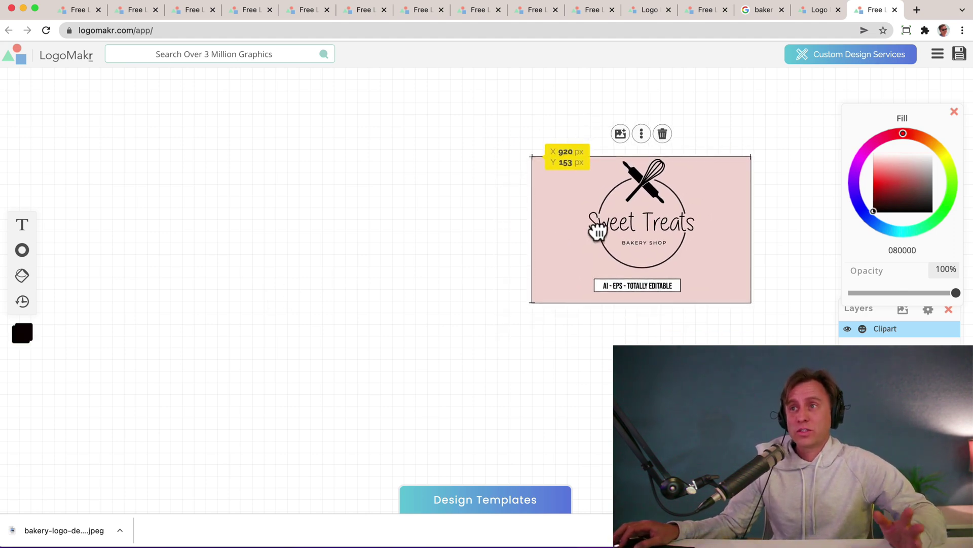
drag(527, 305, 474, 343)
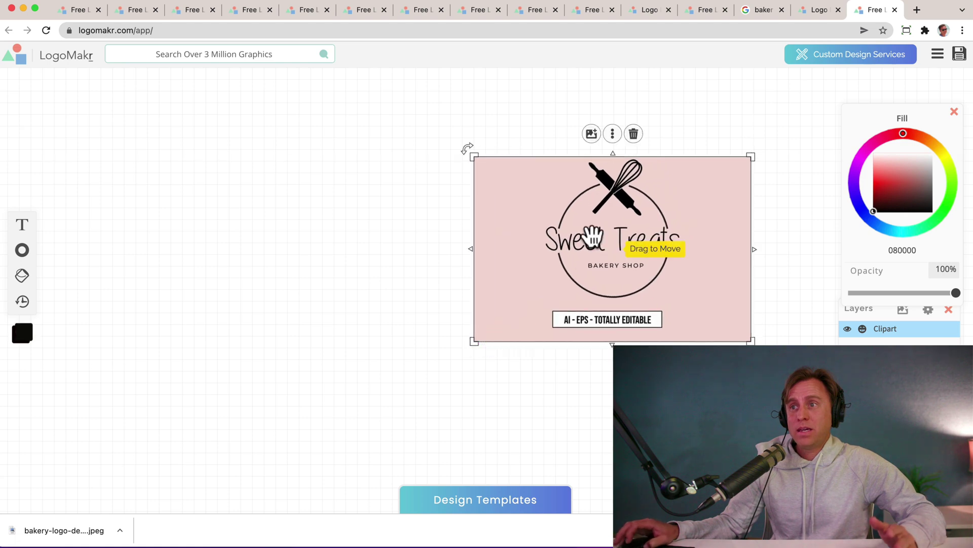
mouse_move(591, 239)
mouse_down()
mouse_move(619, 243)
mouse_move(608, 231)
mouse_up()
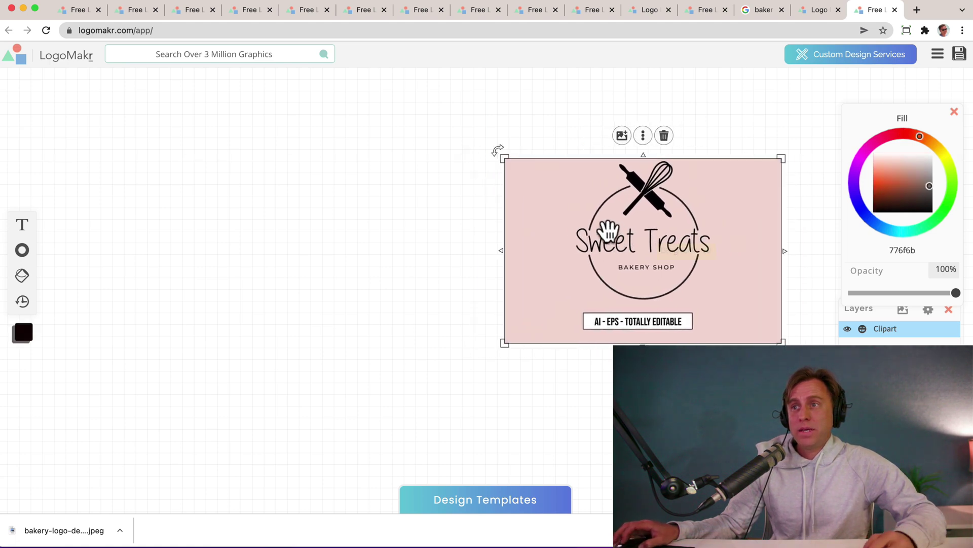
Step: Sample the reference logo's pale pink background f2d9d5 and copy its hex code
click(322, 182)
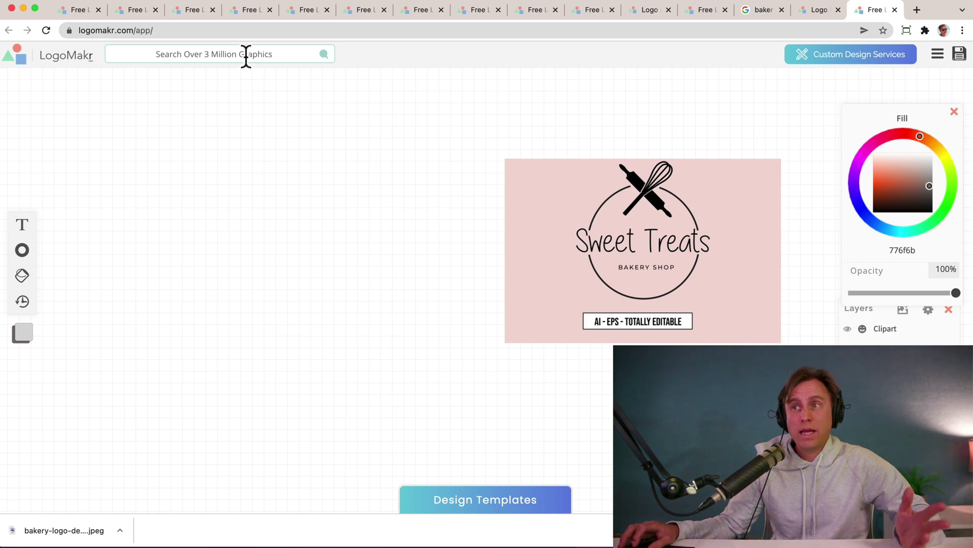
click(555, 216)
click(555, 216)
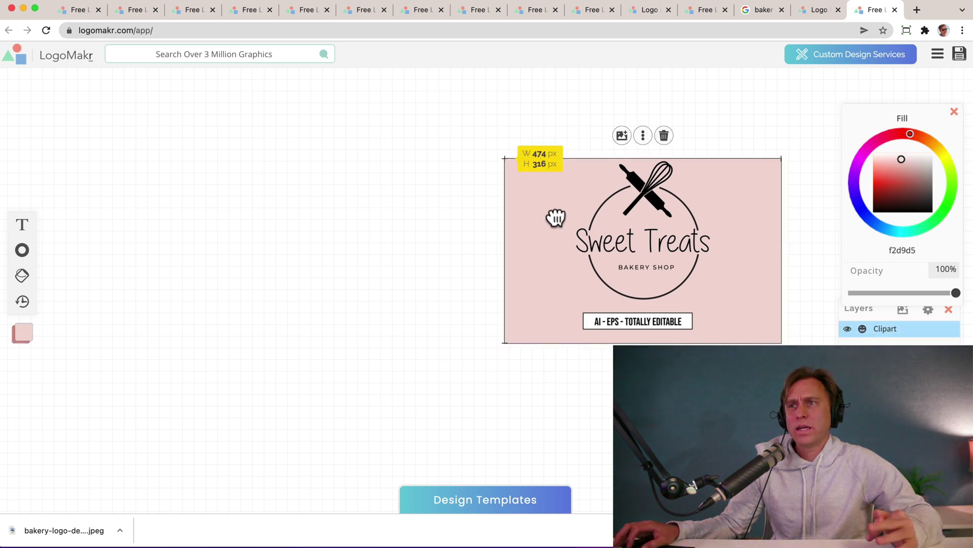
drag(551, 203, 541, 190)
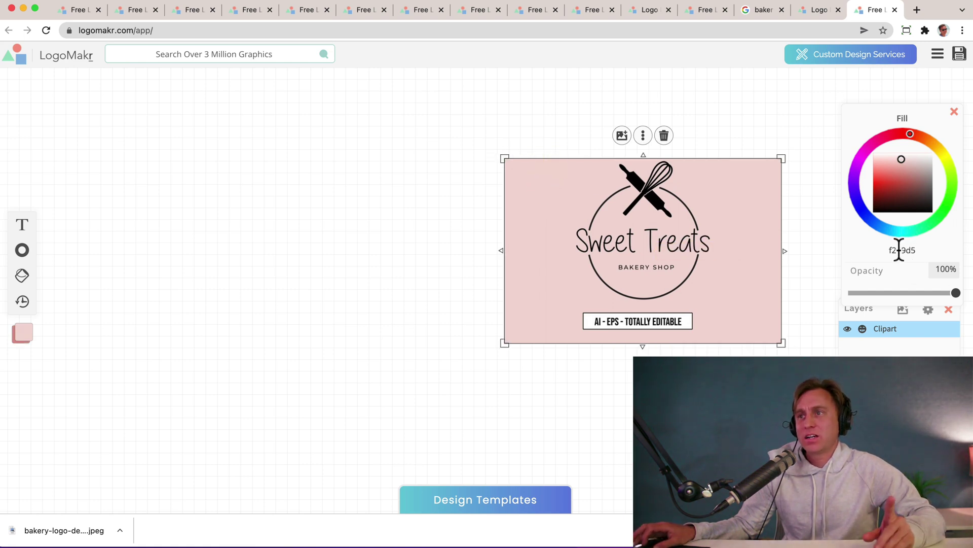
click(640, 185)
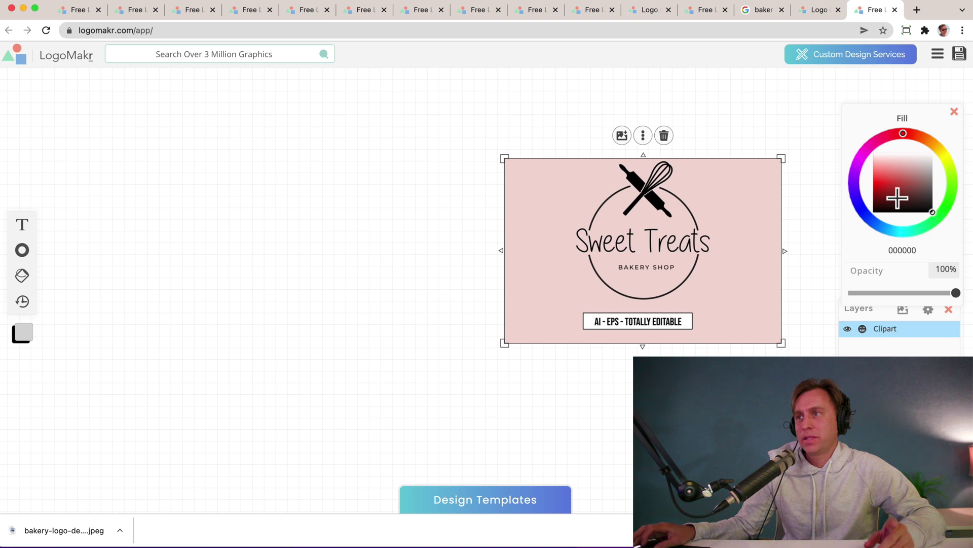
click(532, 195)
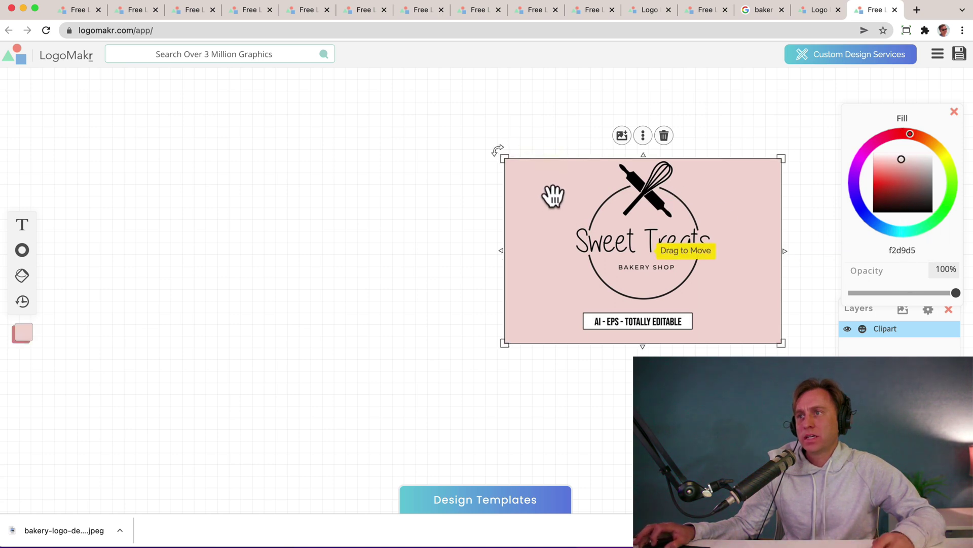
right_click(904, 250)
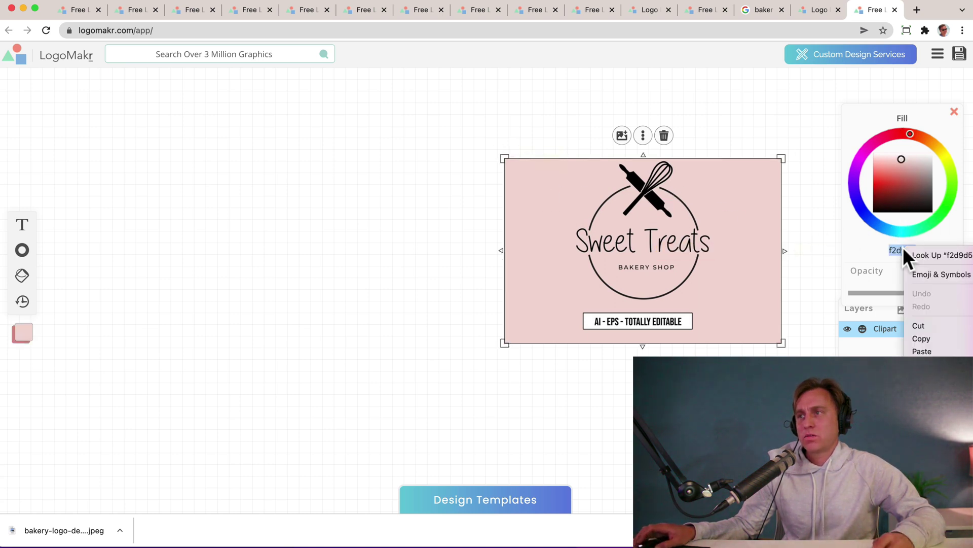
click(932, 338)
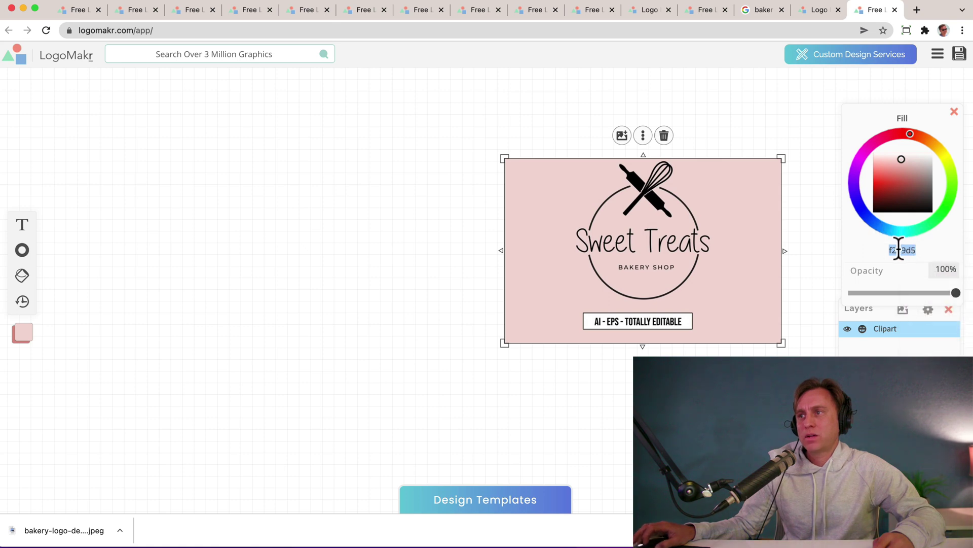
Step: Add a square left of the logo and paste f2d9d5 as its fill
click(360, 223)
click(22, 251)
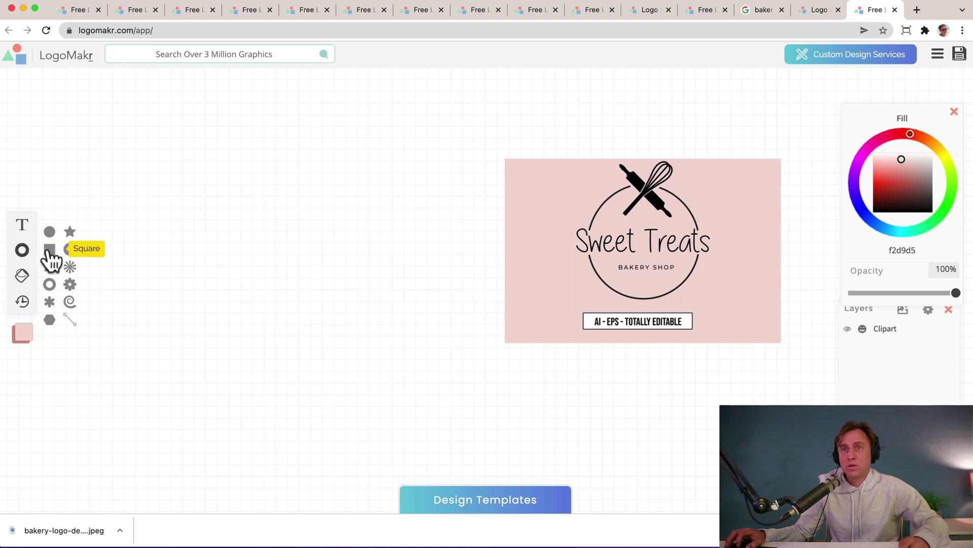
click(49, 251)
drag(482, 272, 279, 233)
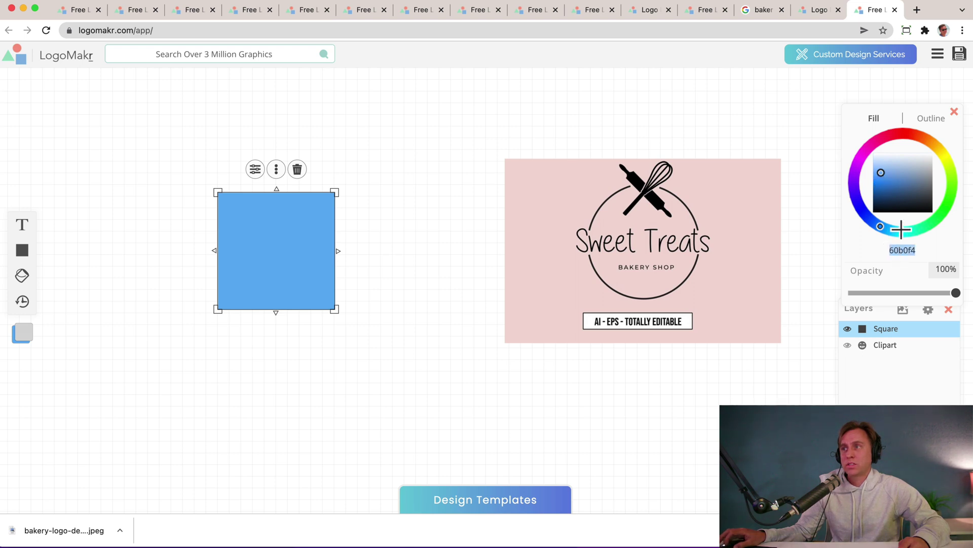
right_click(902, 251)
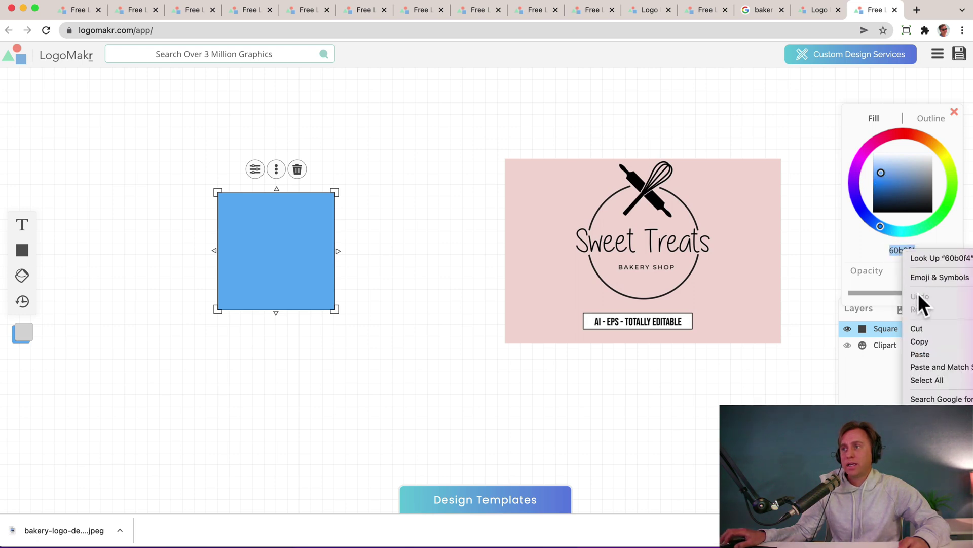
click(928, 355)
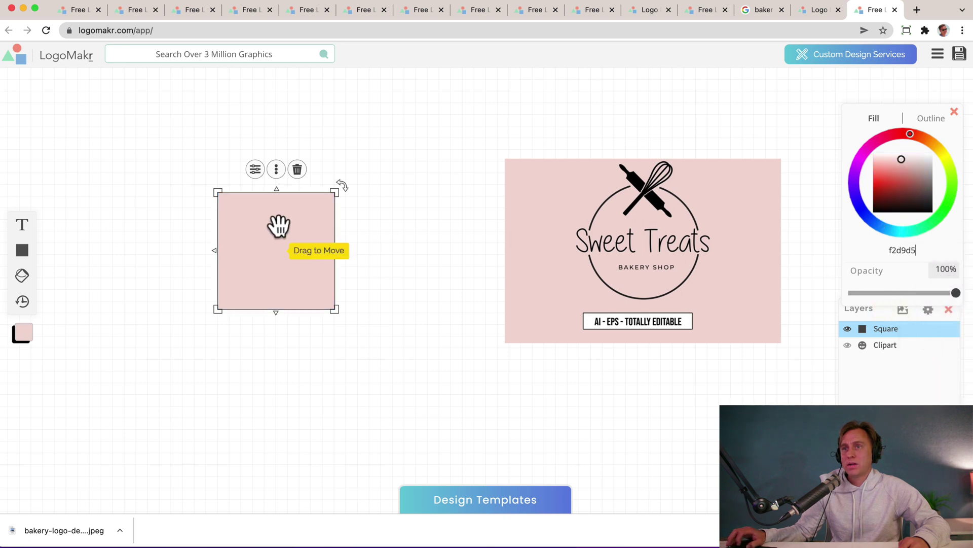
Step: Stretch the pink square into a large rectangle beside the reference logo
drag(278, 224, 378, 235)
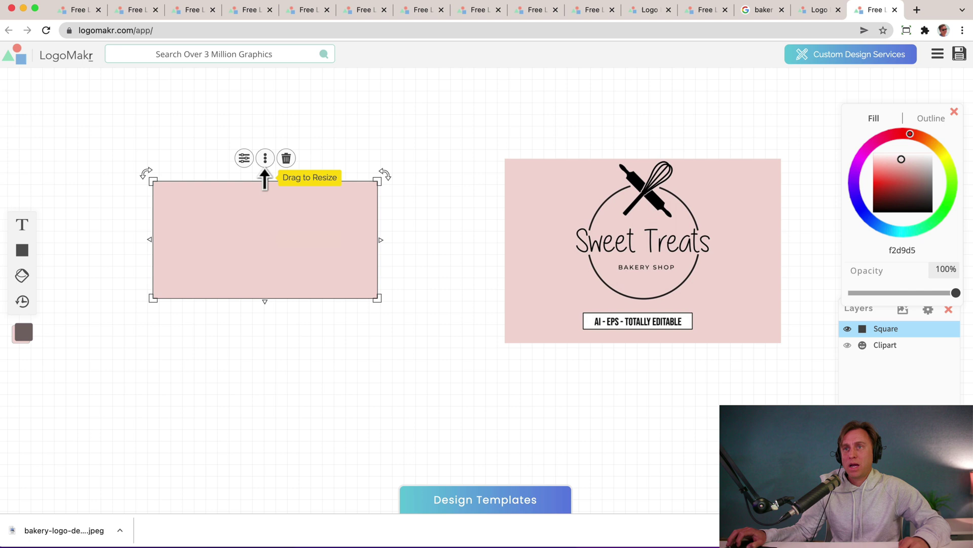
drag(264, 180, 268, 104)
drag(377, 298, 427, 342)
drag(352, 243, 369, 284)
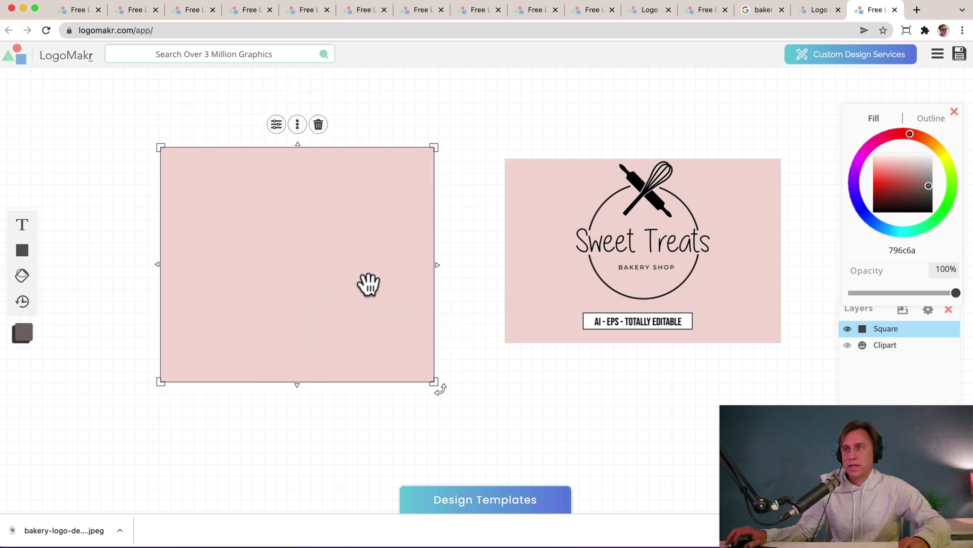
click(461, 131)
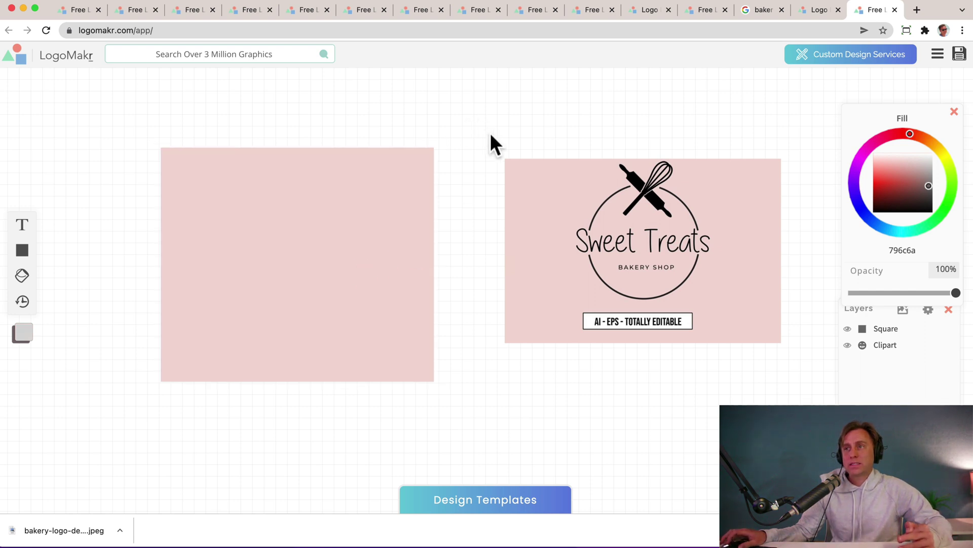
click(612, 196)
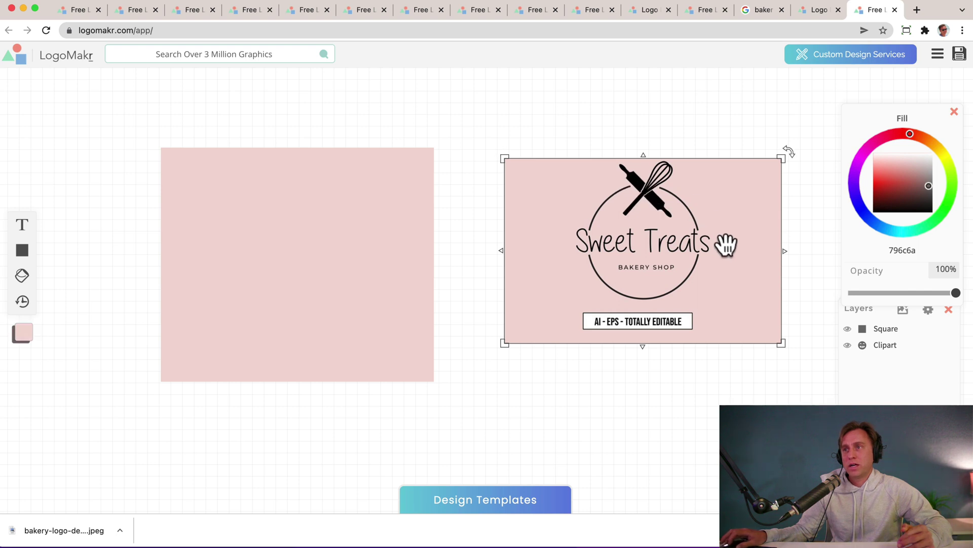
click(185, 276)
mouse_move(22, 250)
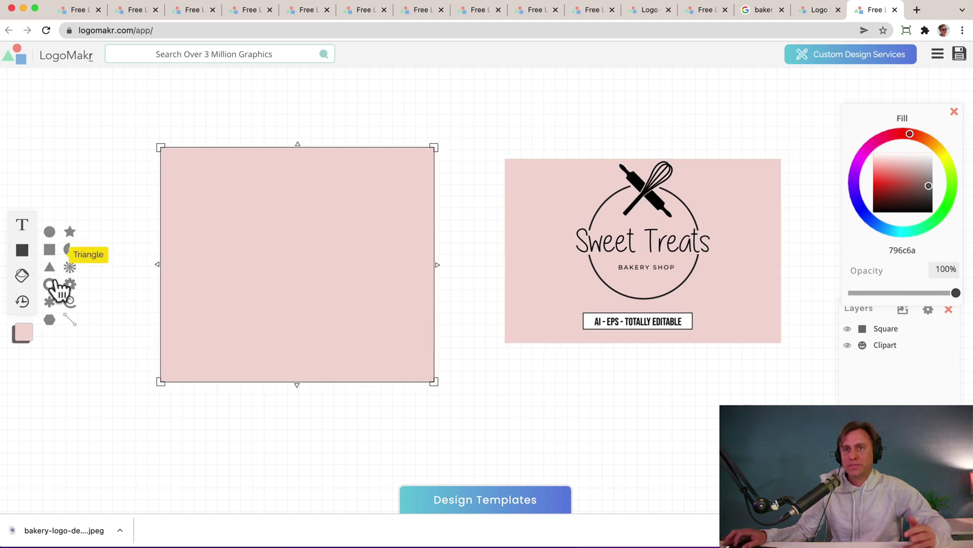
click(49, 284)
drag(441, 248, 276, 229)
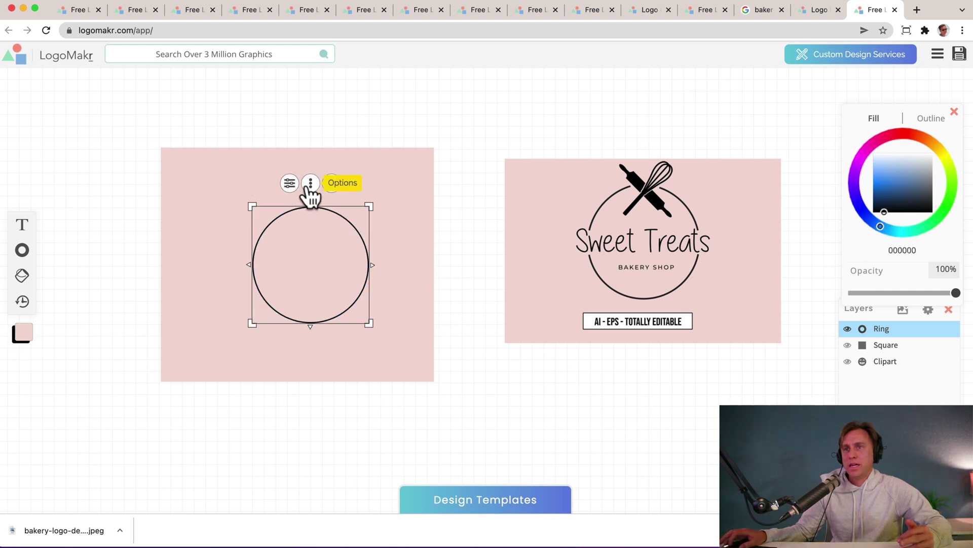
click(311, 183)
click(290, 183)
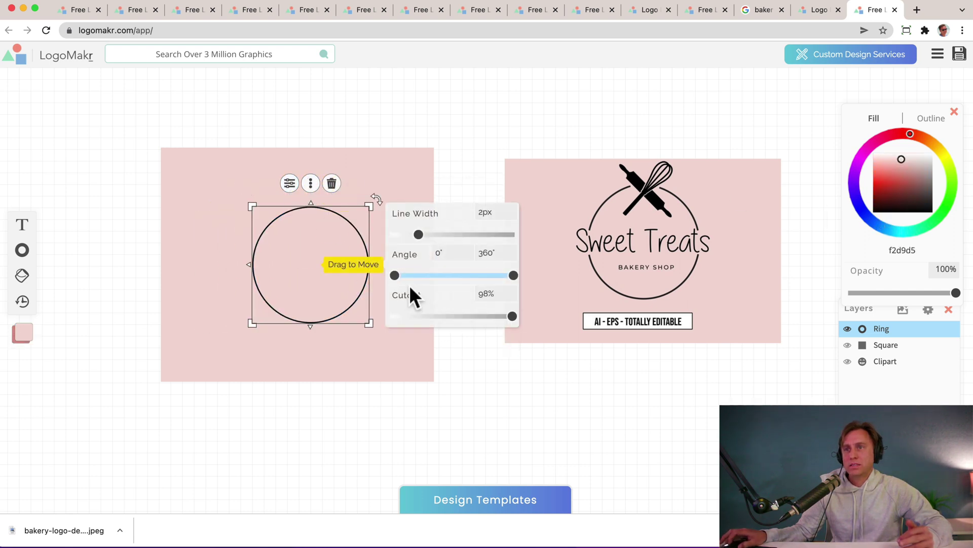
drag(394, 276, 443, 276)
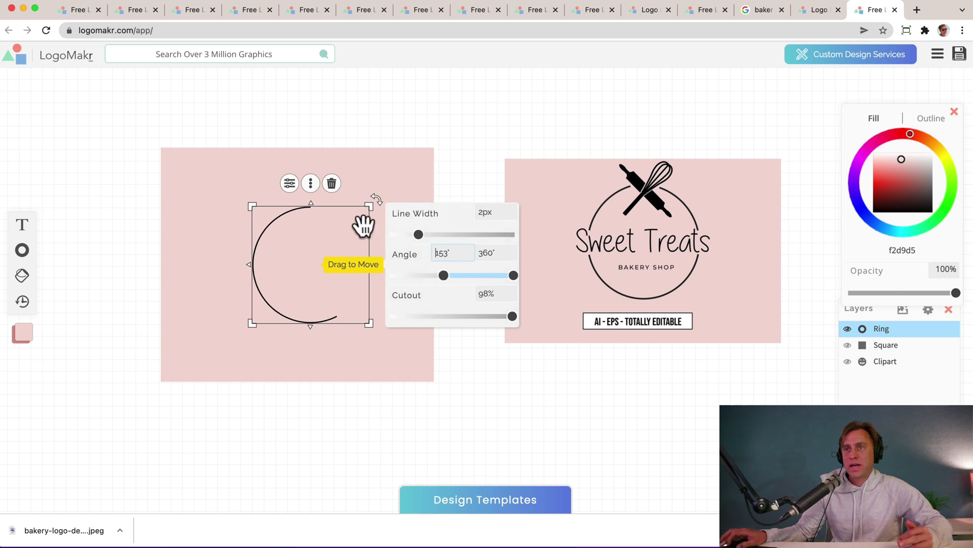
click(332, 185)
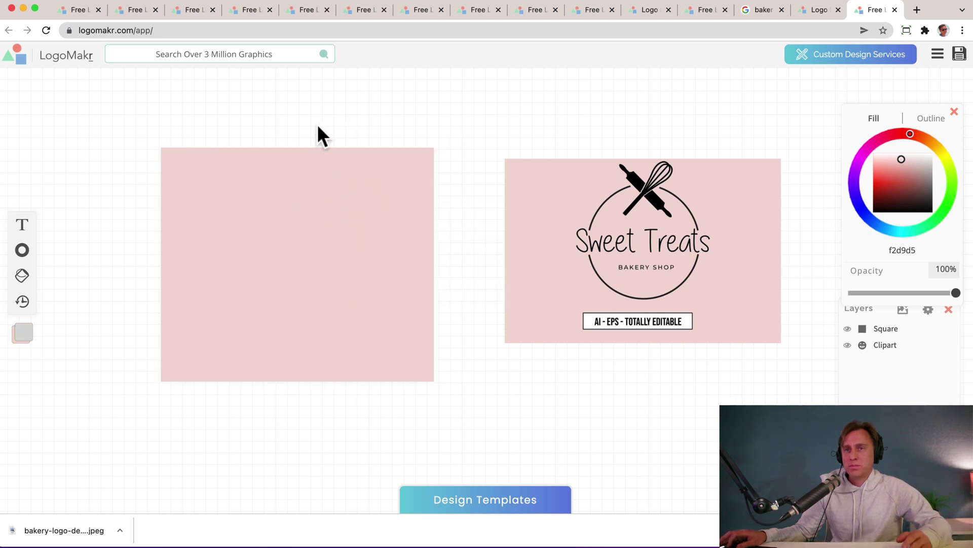
Step: Add a black Ring shape onto the pink rectangle
click(22, 250)
click(49, 284)
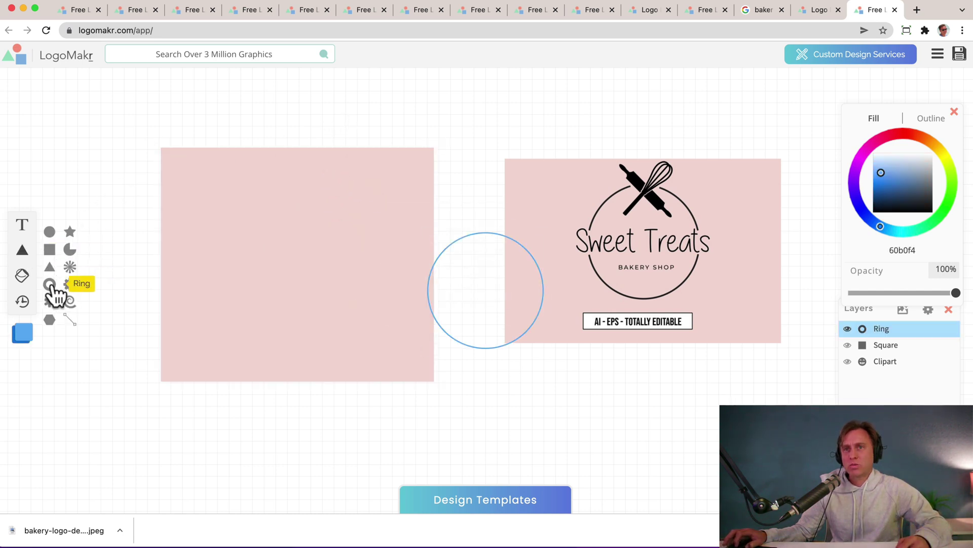
drag(381, 239, 266, 218)
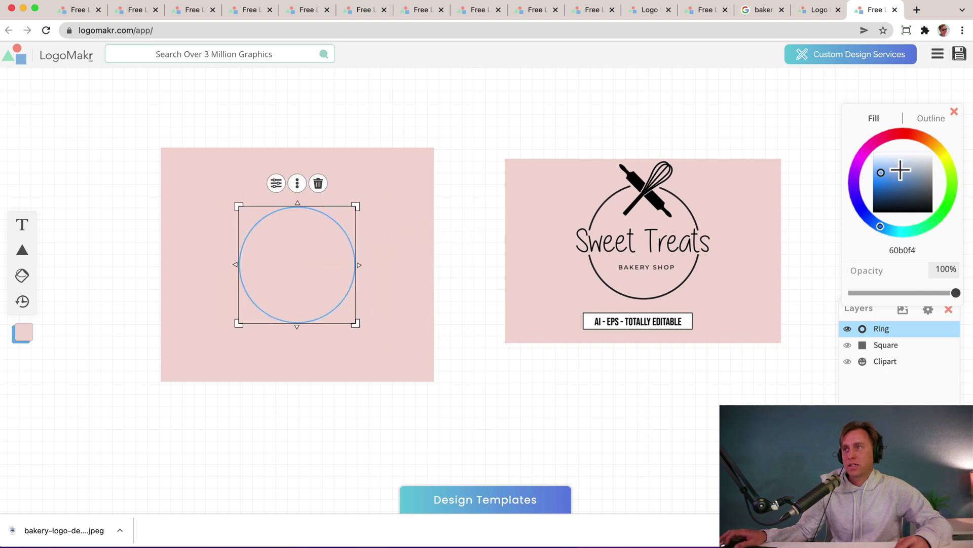
drag(881, 173, 881, 221)
drag(896, 112, 843, 126)
Step: Give the ring a thin outline of about 1.1 px and enlarge it to 239 px
click(885, 135)
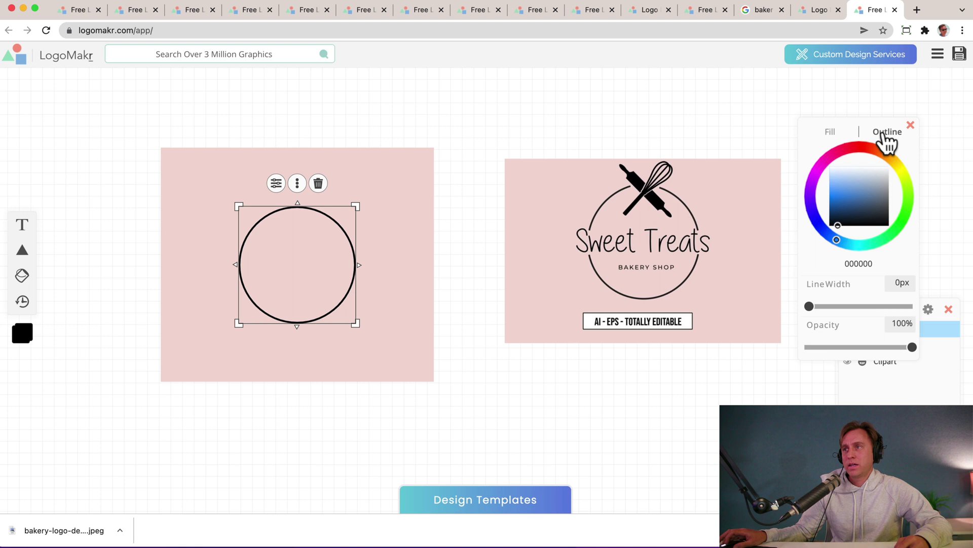
click(830, 132)
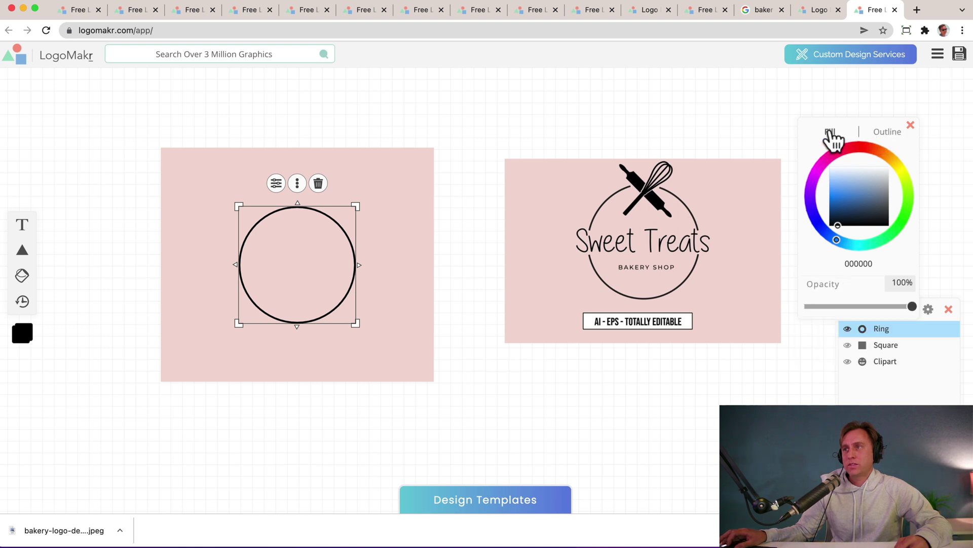
click(884, 133)
mouse_move(817, 306)
mouse_down()
mouse_move(855, 306)
mouse_move(810, 306)
mouse_up()
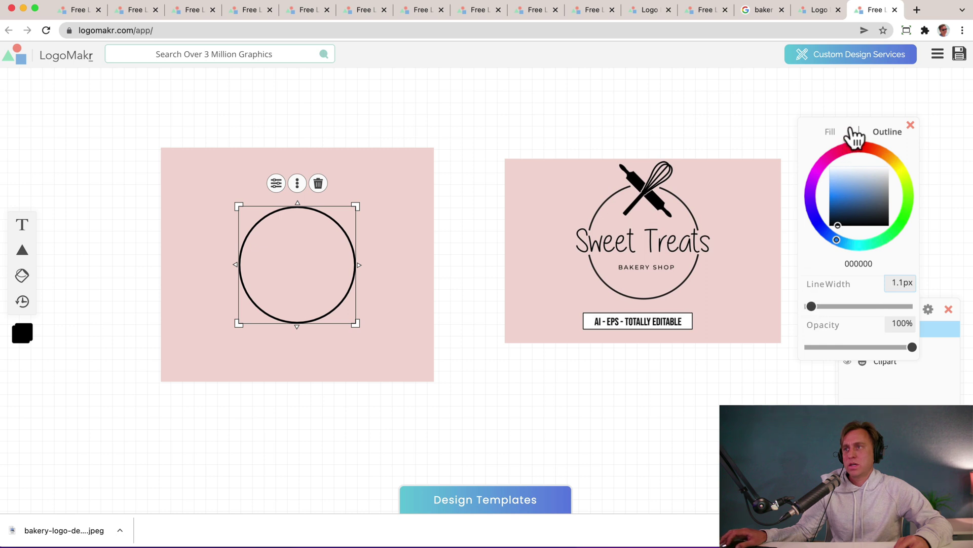
drag(852, 128, 850, 125)
drag(810, 307, 808, 306)
drag(340, 223, 343, 204)
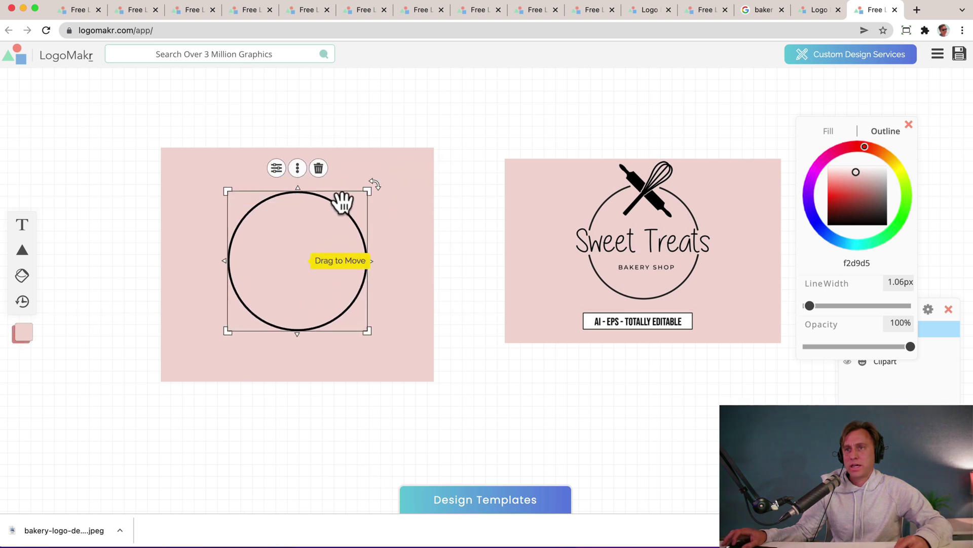
Step: Select layers in turn, ending with the pink background square selected
click(424, 121)
click(297, 175)
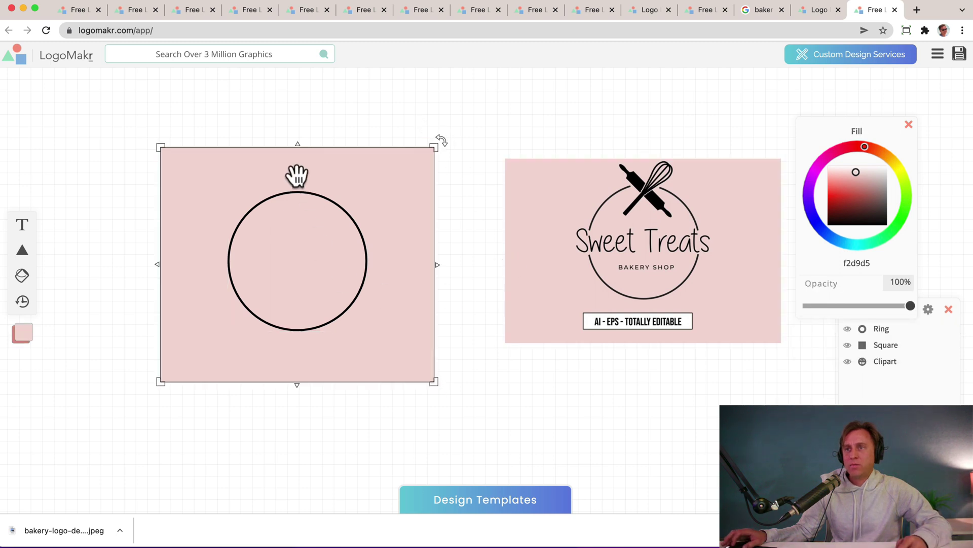
click(666, 194)
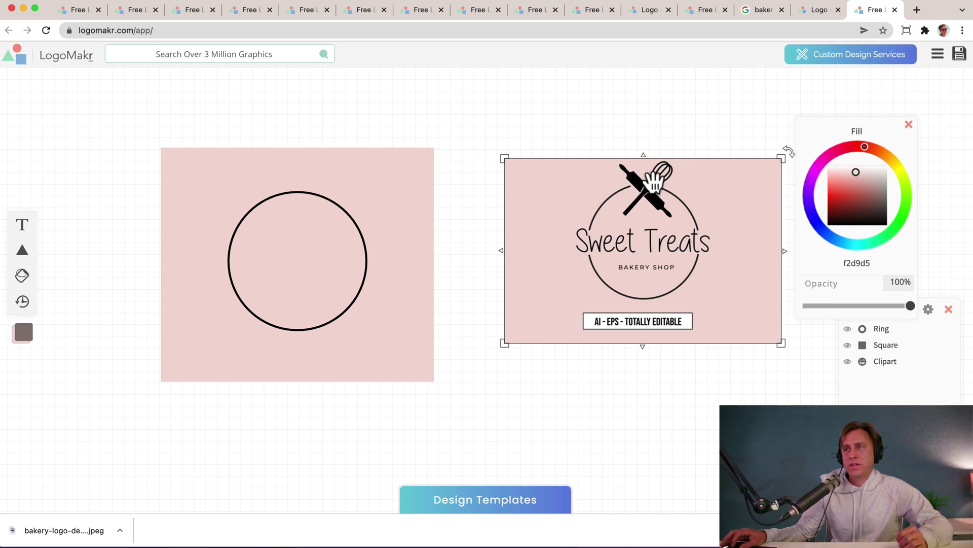
click(350, 288)
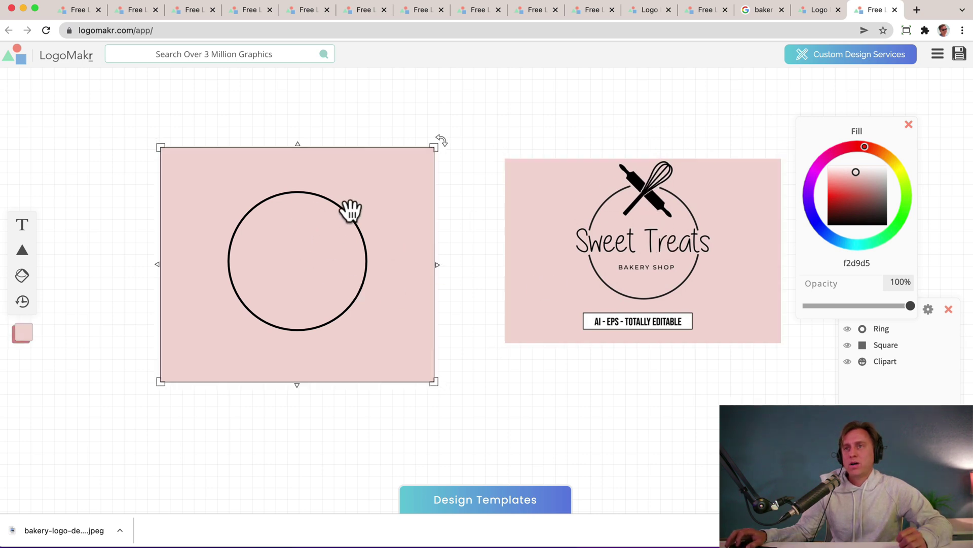
click(509, 253)
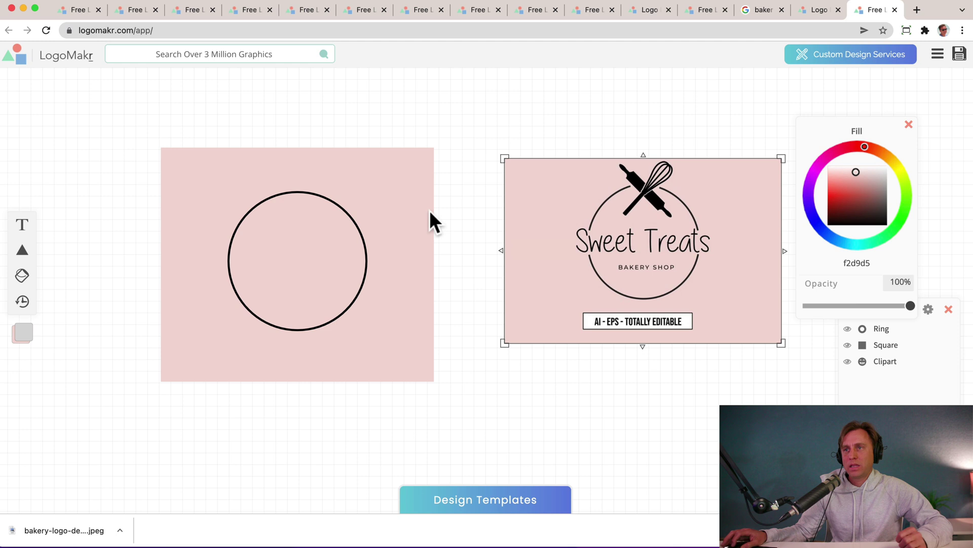
drag(430, 212, 413, 209)
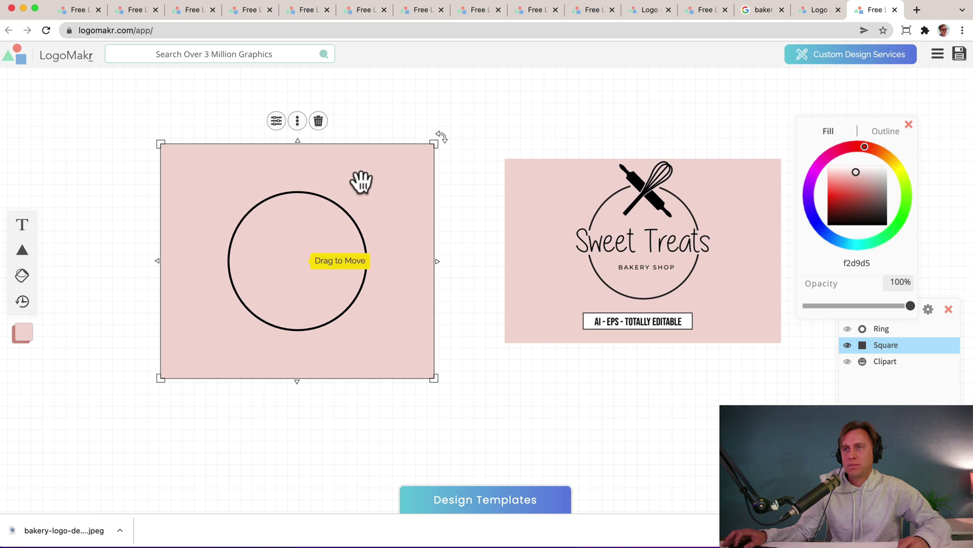
Step: Move the colour panel and layers list out of the way below the sample logo
right_click(344, 168)
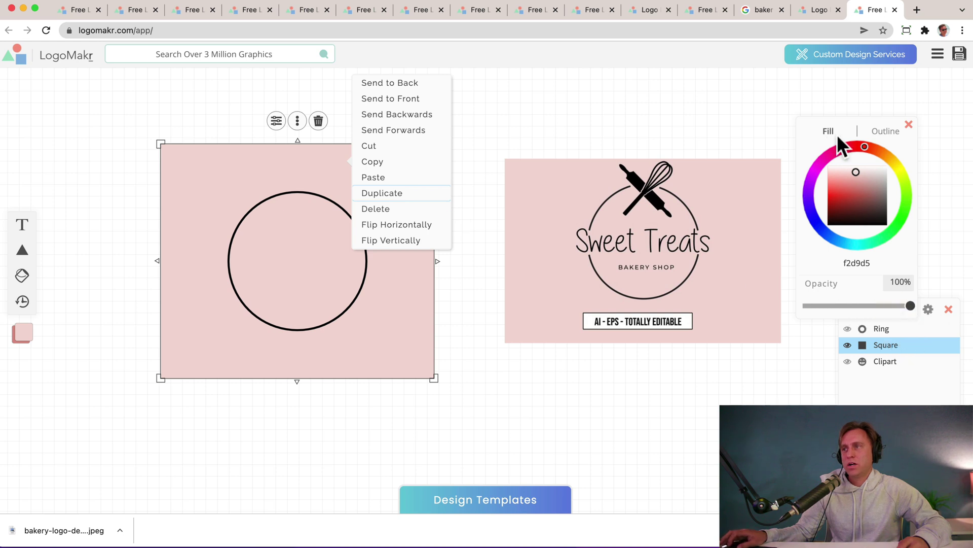
click(824, 126)
drag(873, 307, 631, 363)
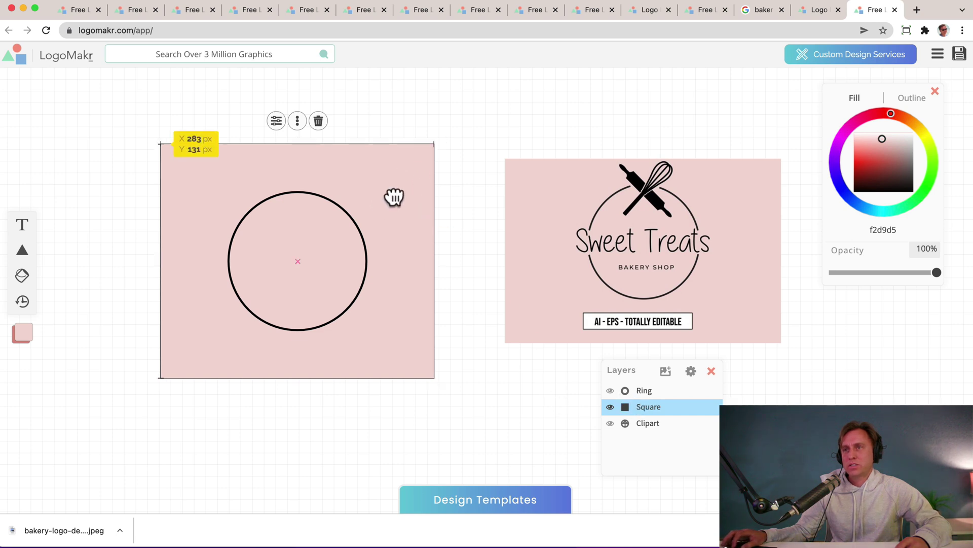
Step: Duplicate the pink square, shrink the copy to a small box, and cover the ring's right side
right_click(394, 195)
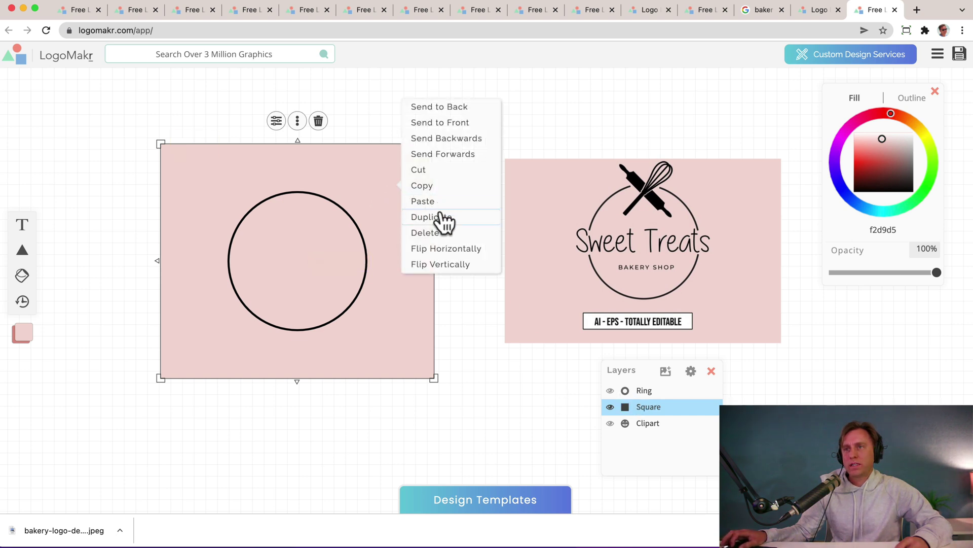
click(442, 217)
drag(382, 198, 456, 207)
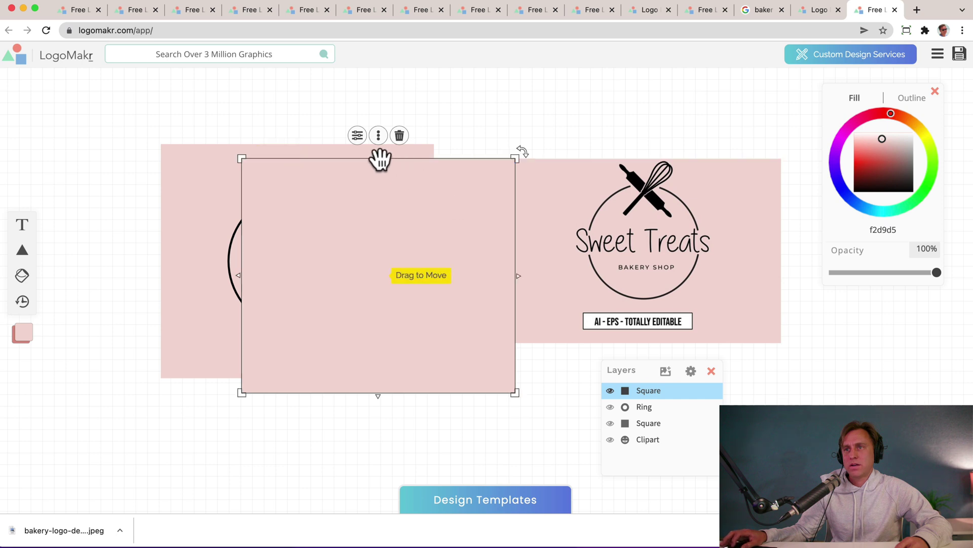
drag(379, 158, 375, 308)
drag(517, 348, 356, 349)
drag(303, 393, 299, 366)
drag(242, 338, 389, 264)
click(484, 146)
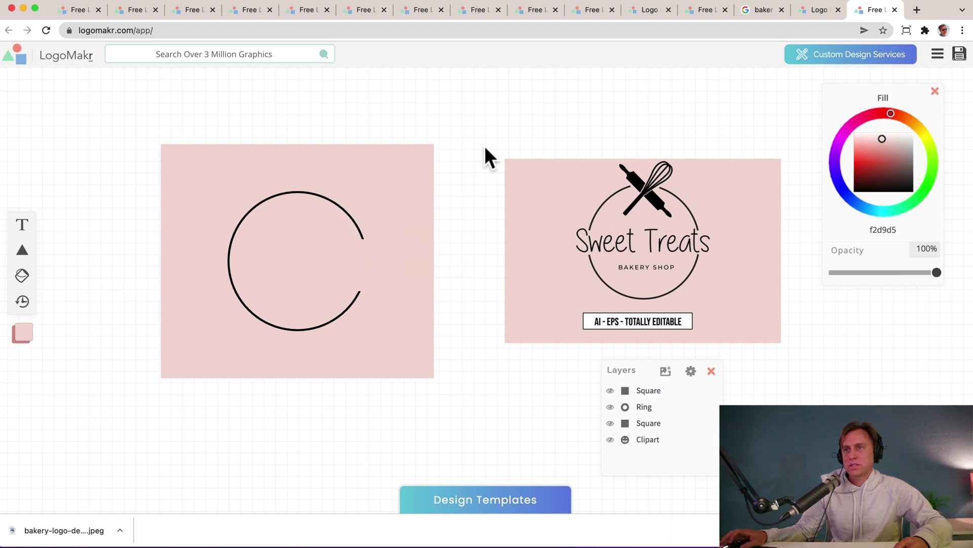
Step: Duplicate the small pink box to mask the ring's left side
click(351, 240)
click(615, 239)
click(358, 263)
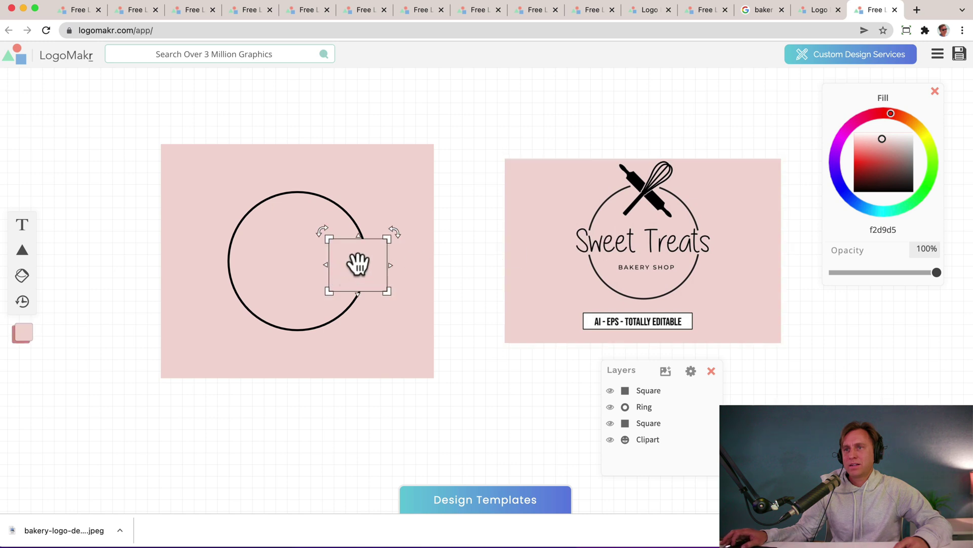
drag(358, 264, 234, 248)
right_click(359, 262)
click(392, 285)
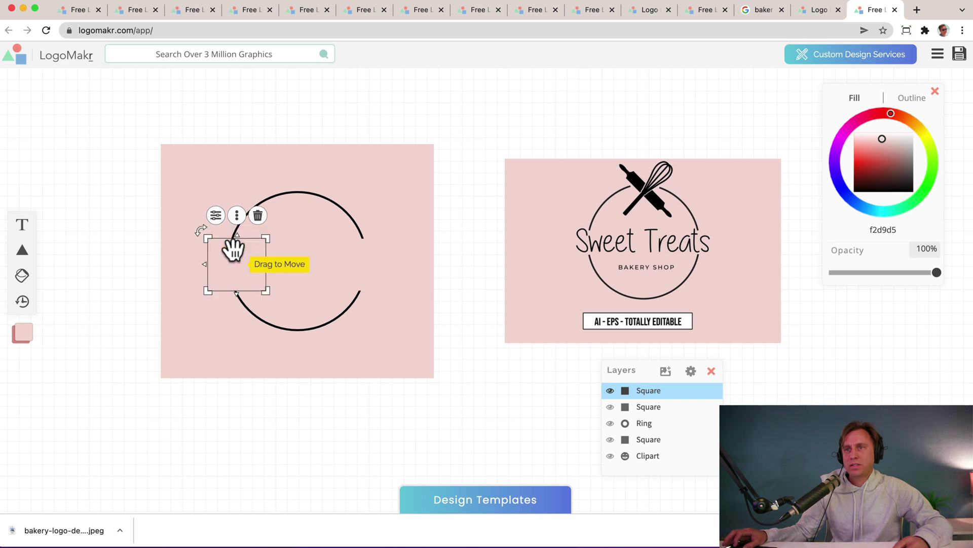
Step: Duplicate another pink box and place it over the top of the ring
click(480, 154)
click(271, 248)
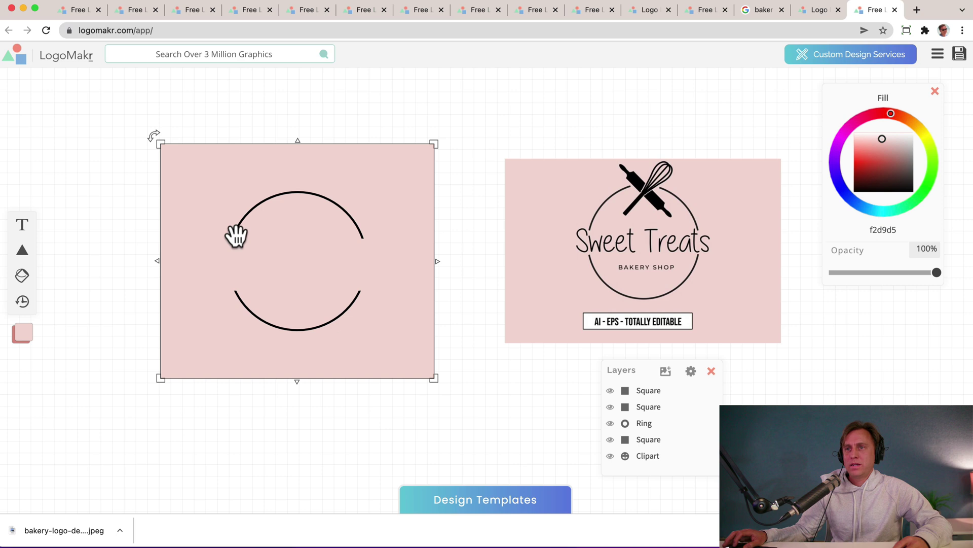
click(350, 259)
right_click(366, 258)
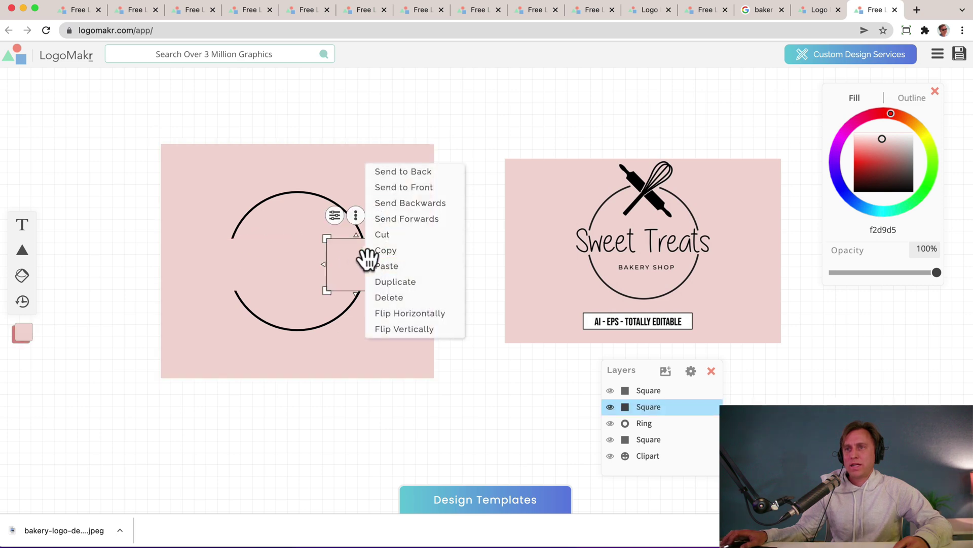
click(394, 282)
drag(365, 270, 332, 190)
drag(304, 193, 300, 202)
click(501, 150)
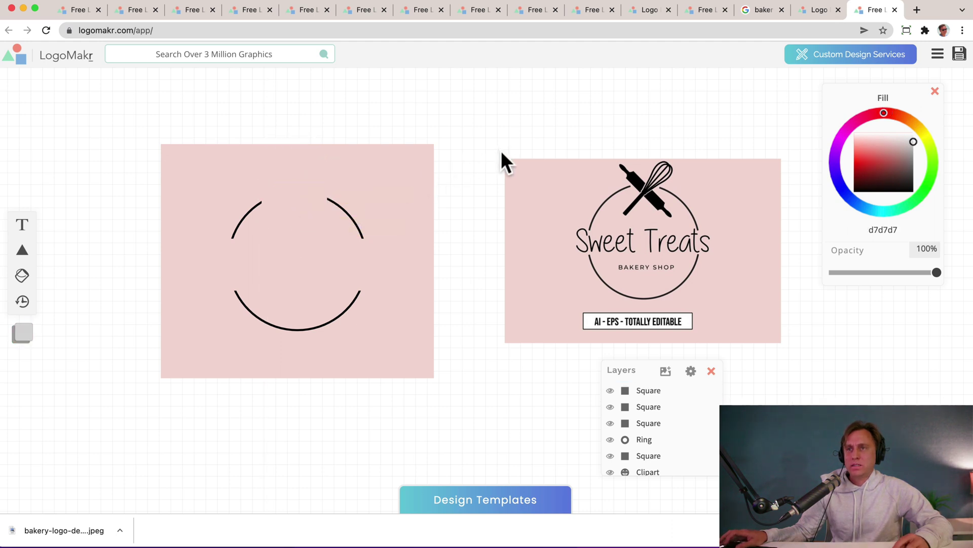
Step: Select the layers in turn, ending on the reference image, then bring up the graphics search
click(230, 321)
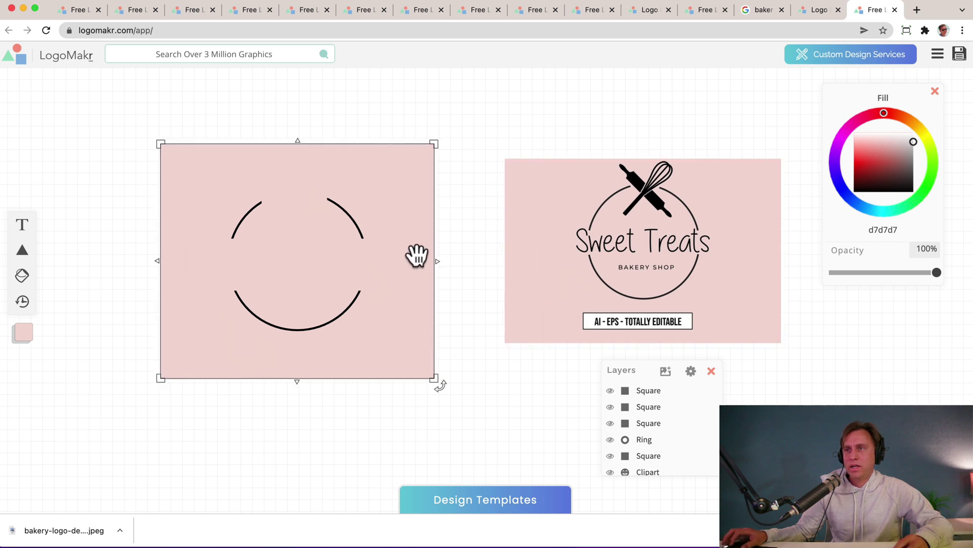
click(481, 215)
click(416, 152)
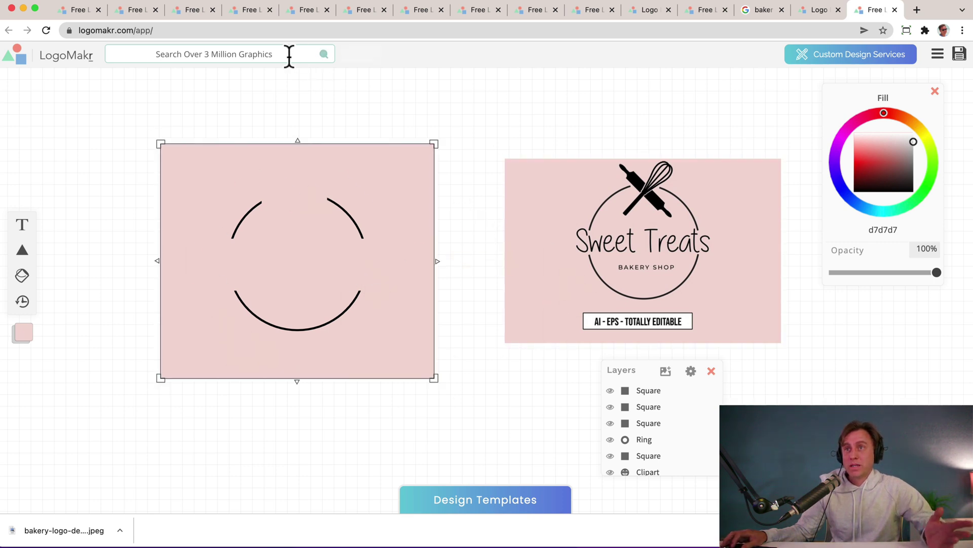
click(637, 205)
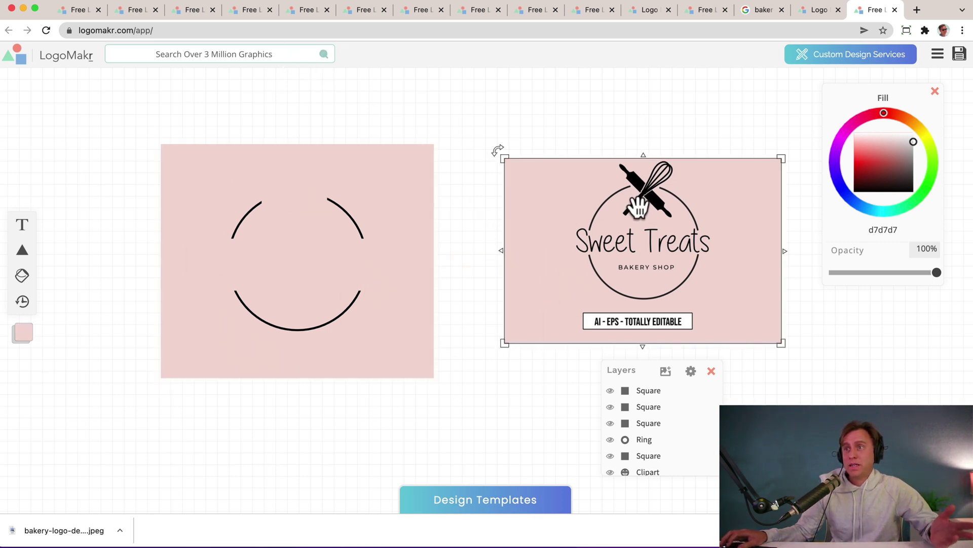
click(258, 54)
Step: Search graphics for 'cookie' and add the bitten cookie icon
text(cookie)
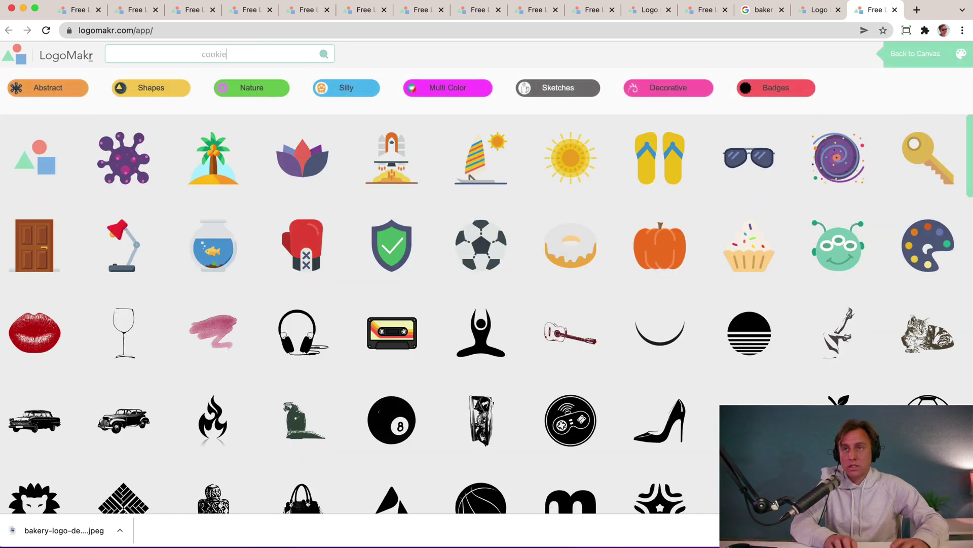
key(Return)
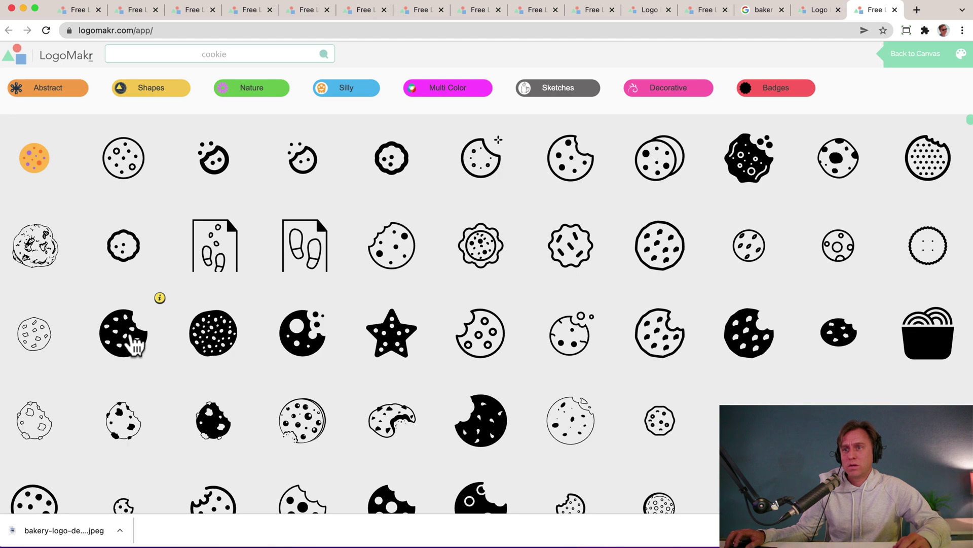
scroll(239, 354, down, 7)
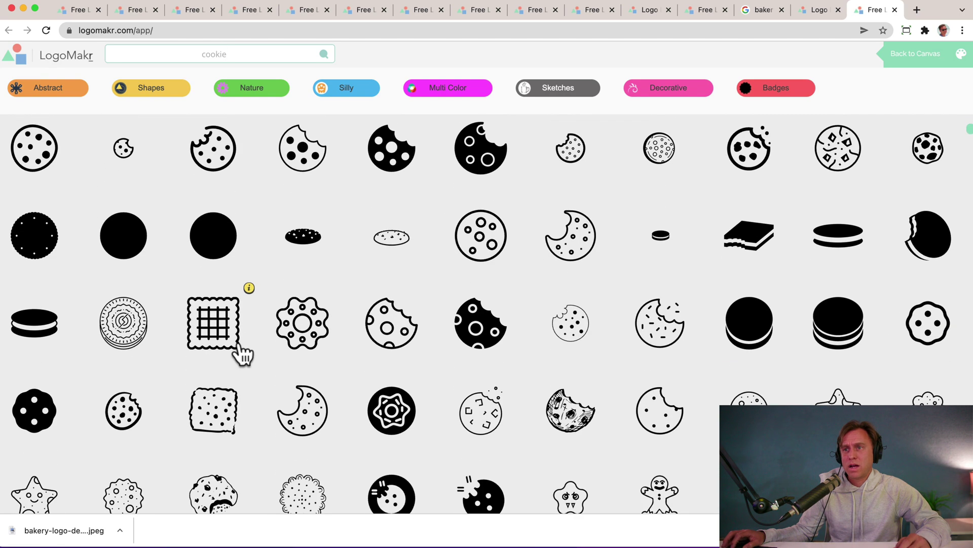
scroll(243, 355, up, 7)
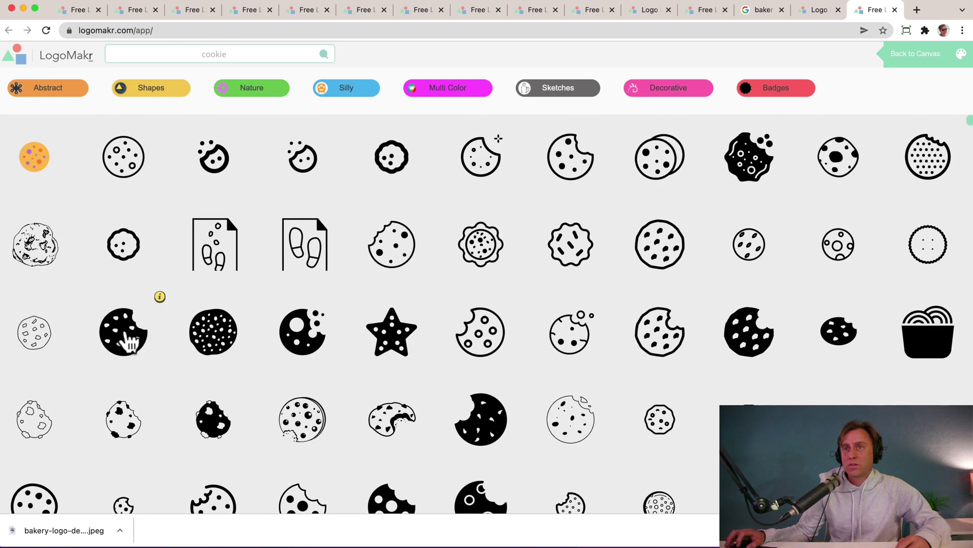
click(130, 342)
Step: Shrink the cookie to about 80 px and set it in the ring's top gap
drag(476, 279, 427, 278)
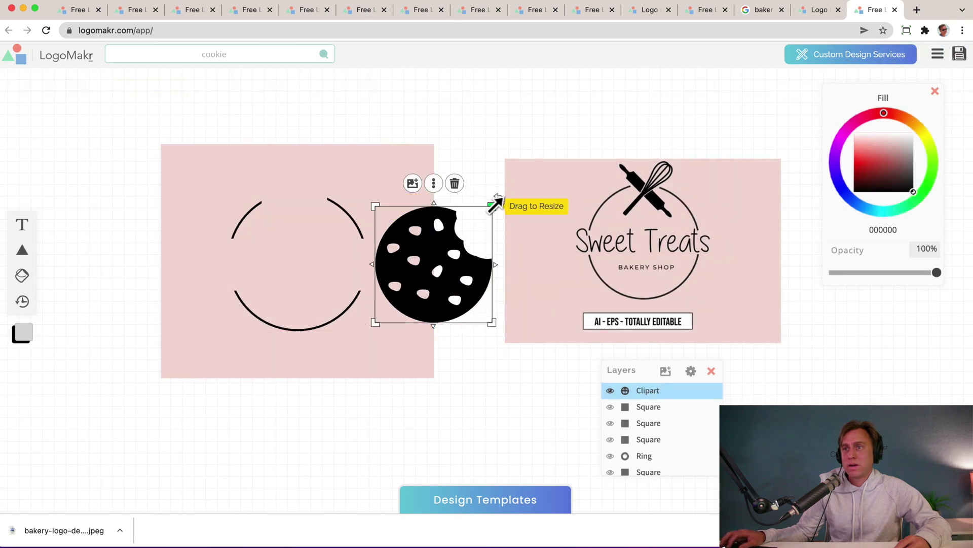
drag(494, 204, 433, 263)
drag(411, 303, 304, 210)
drag(317, 172, 340, 200)
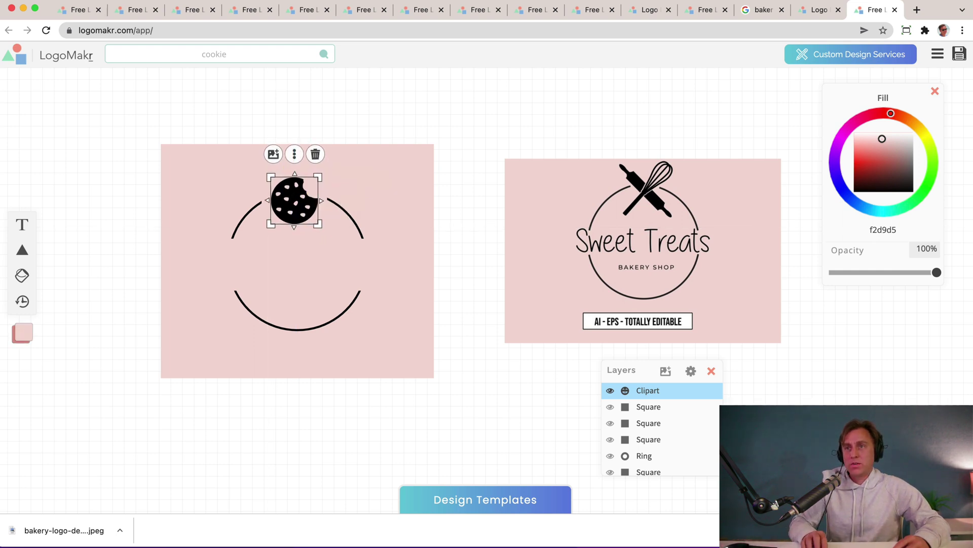
key(Right)
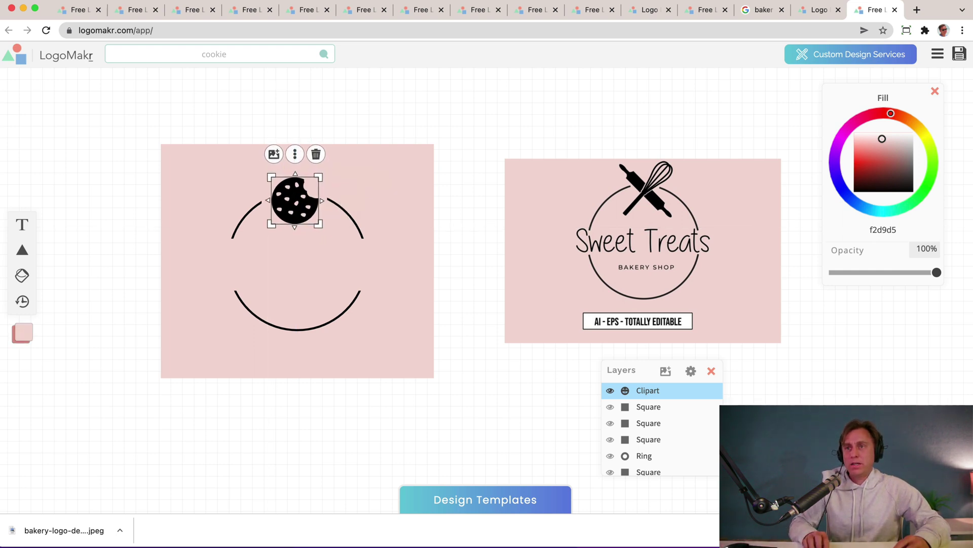
click(479, 130)
click(593, 228)
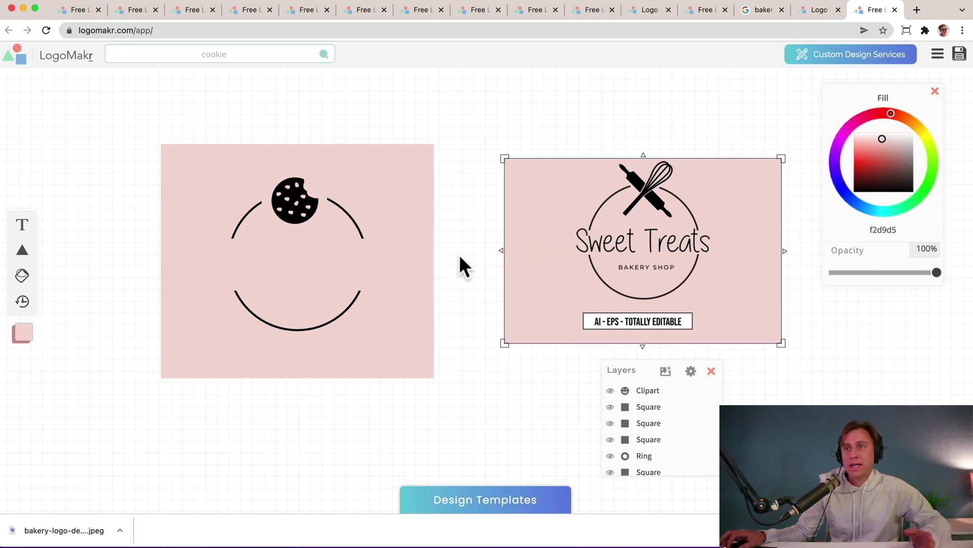
click(304, 261)
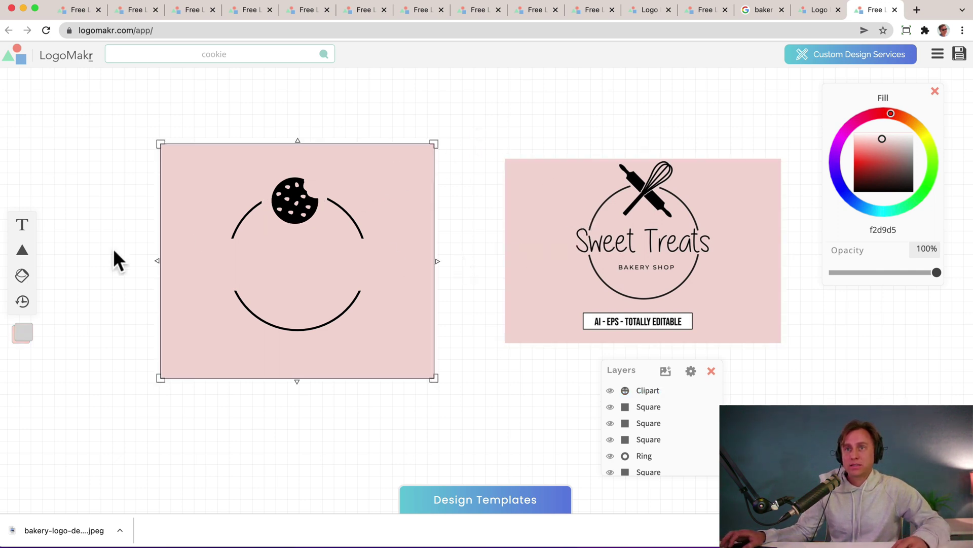
Step: Add a 'Sweet Cookies' title coloured 796c6a, shrink its box and place it across the ring's middle
click(20, 225)
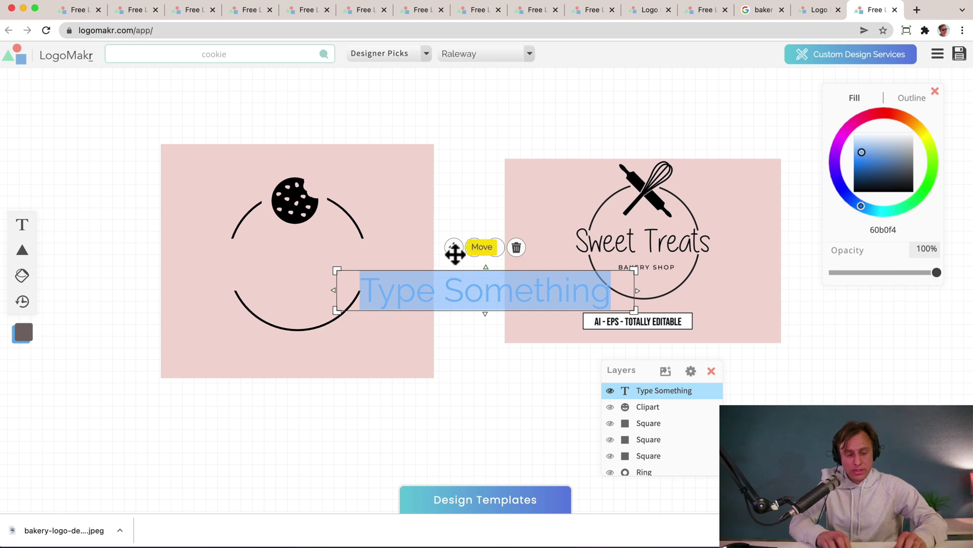
text(Swee)
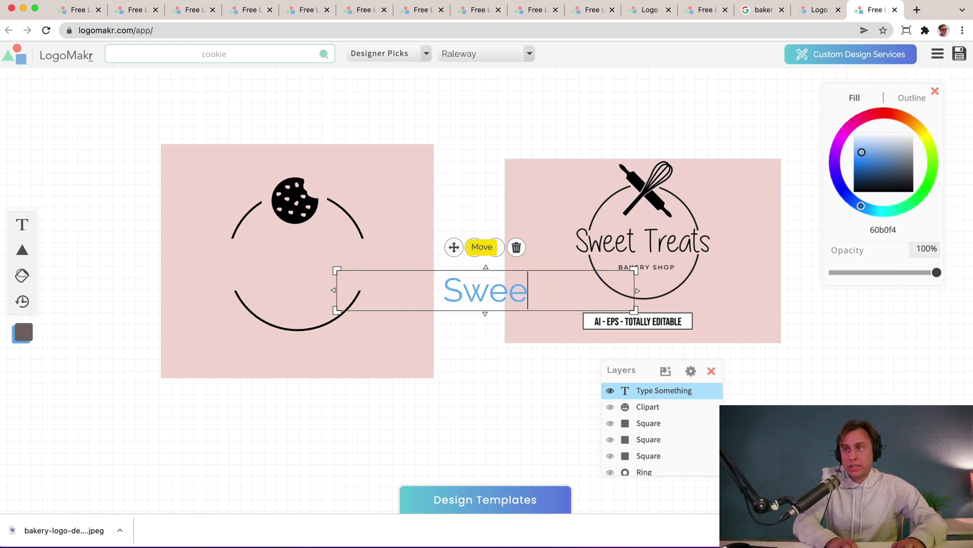
text(t Cookie)
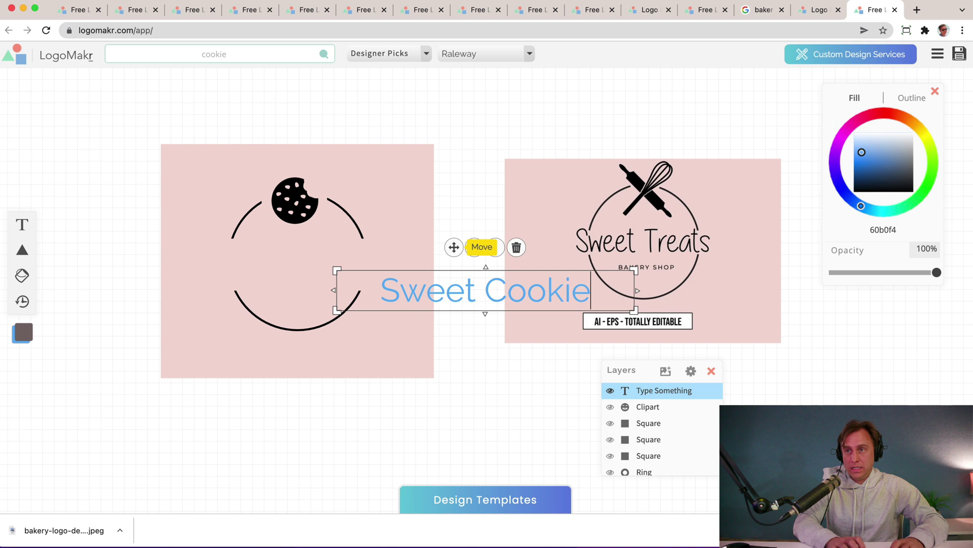
text(s)
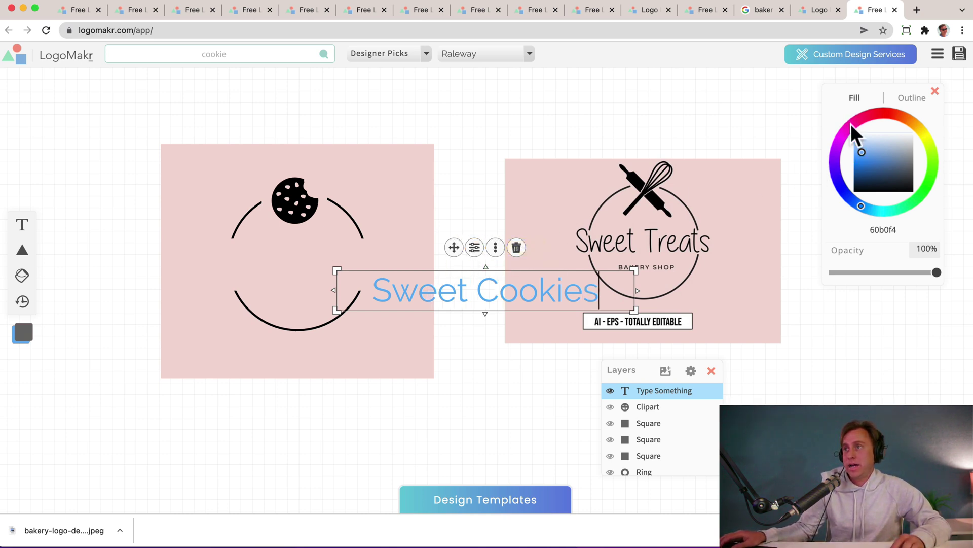
drag(865, 175, 870, 192)
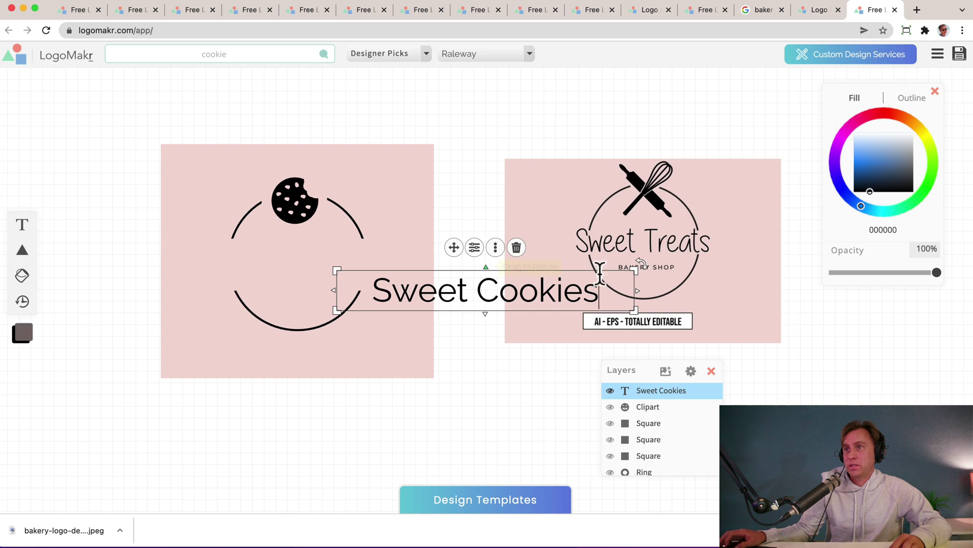
key(super+a)
drag(634, 268, 560, 277)
drag(415, 255, 273, 228)
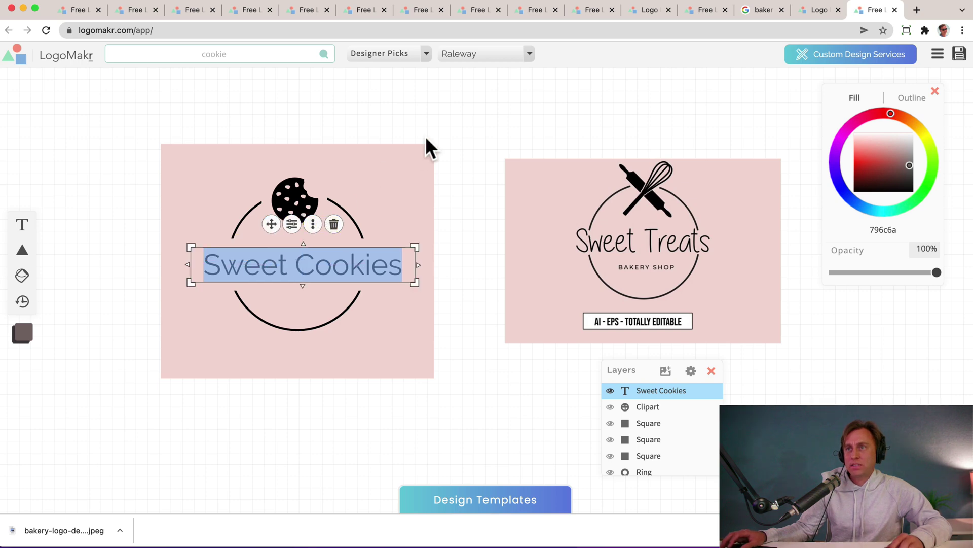
Step: Set Sweet Cookies in the Fancy & Cursive font Sacramento
click(414, 57)
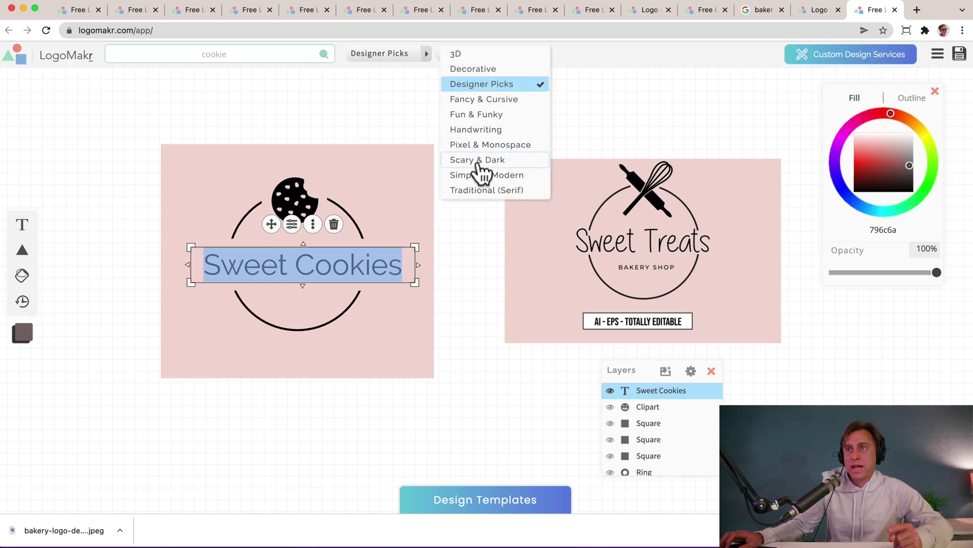
click(412, 56)
click(480, 57)
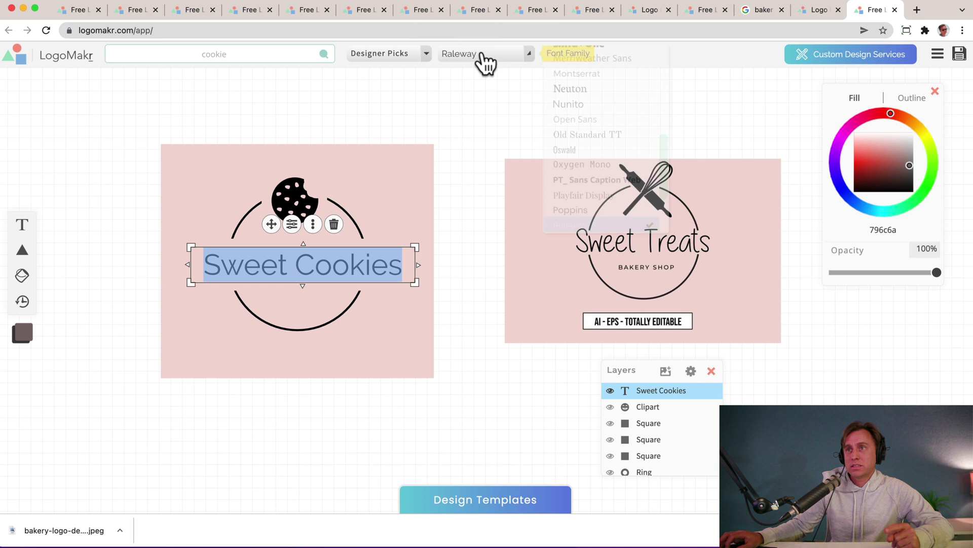
click(414, 56)
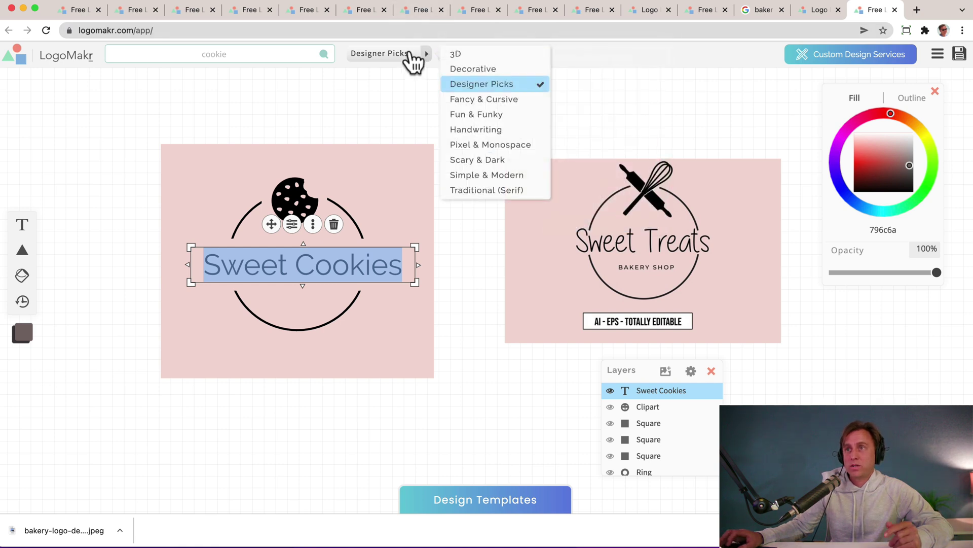
click(476, 100)
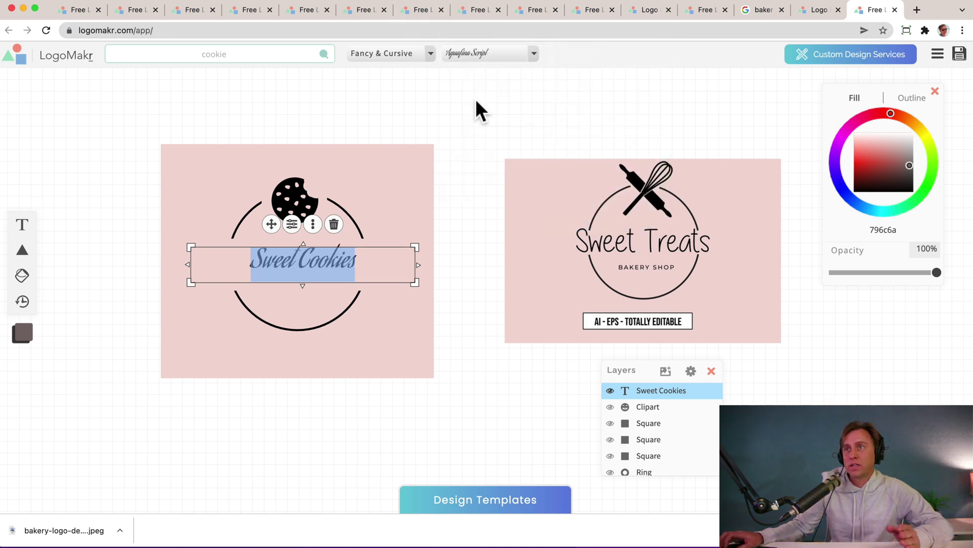
click(531, 54)
scroll(600, 169, down, 3)
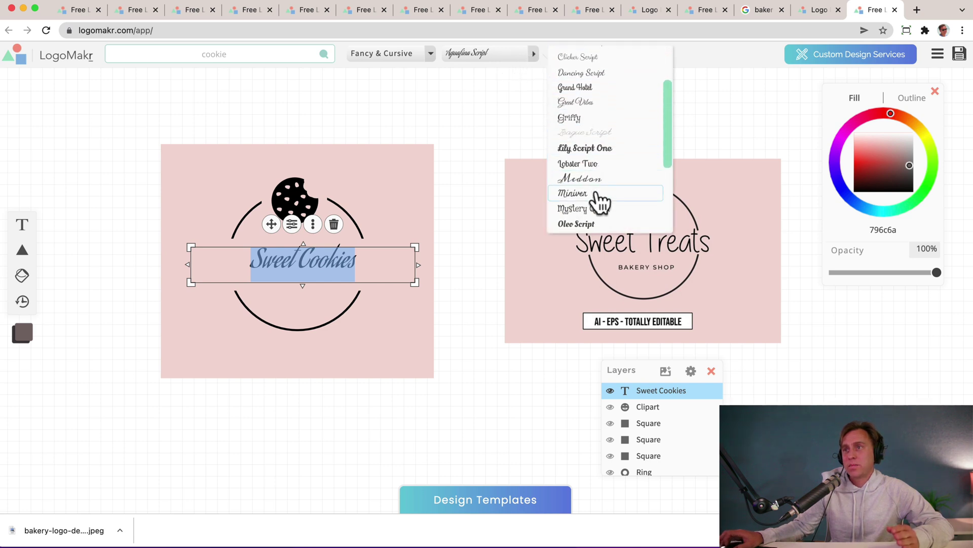
scroll(601, 201, down, 3)
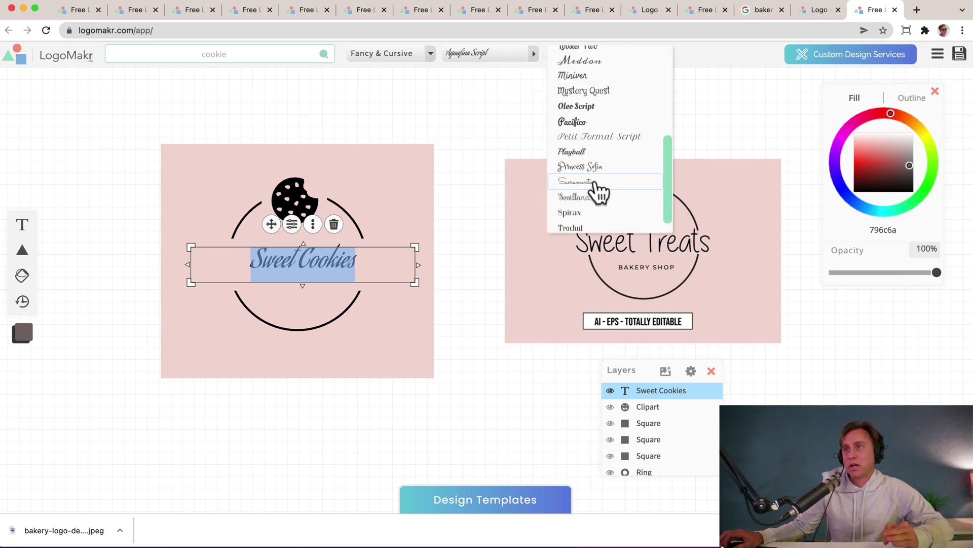
click(594, 182)
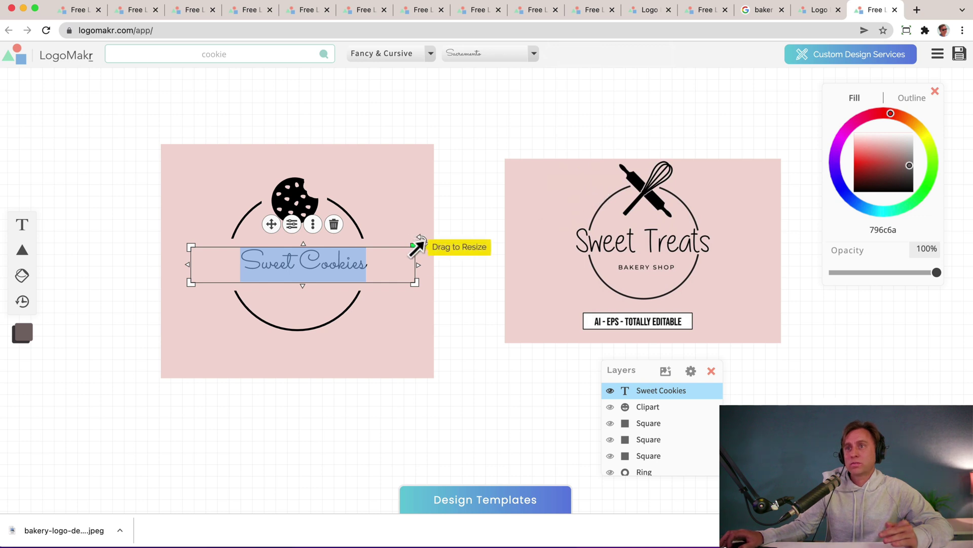
Step: Enlarge Sweet Cookies and centre it across the middle of the ring
drag(416, 246, 467, 217)
drag(298, 197, 266, 219)
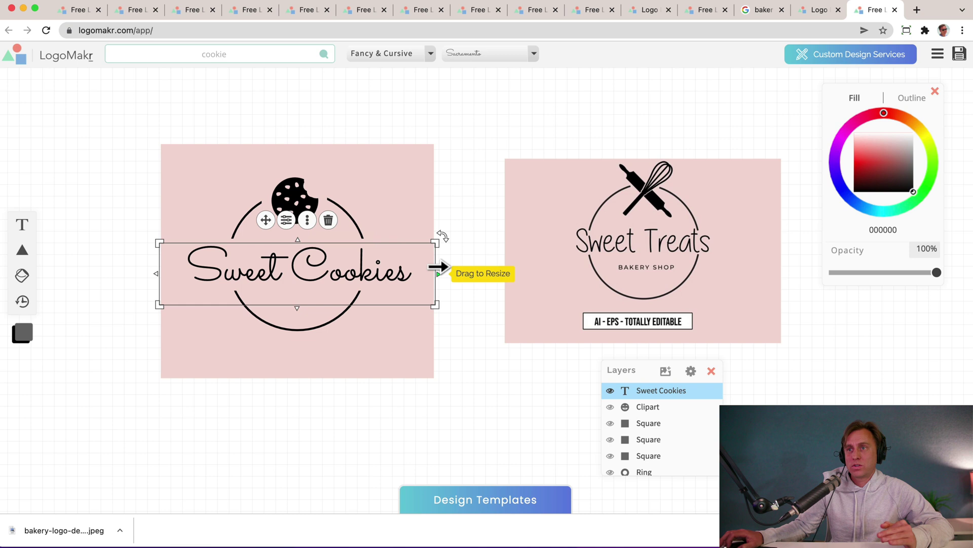
drag(439, 268, 400, 268)
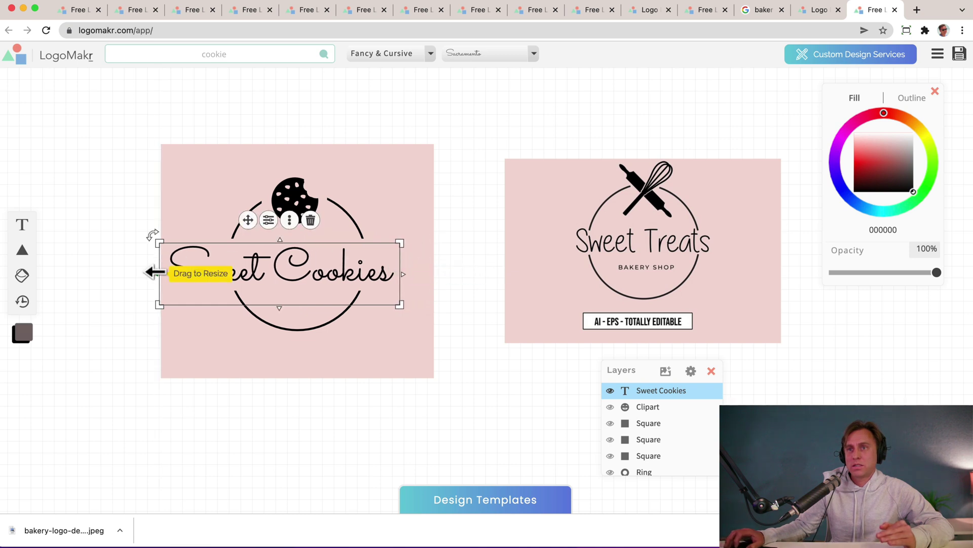
drag(152, 272, 158, 272)
drag(251, 220, 267, 219)
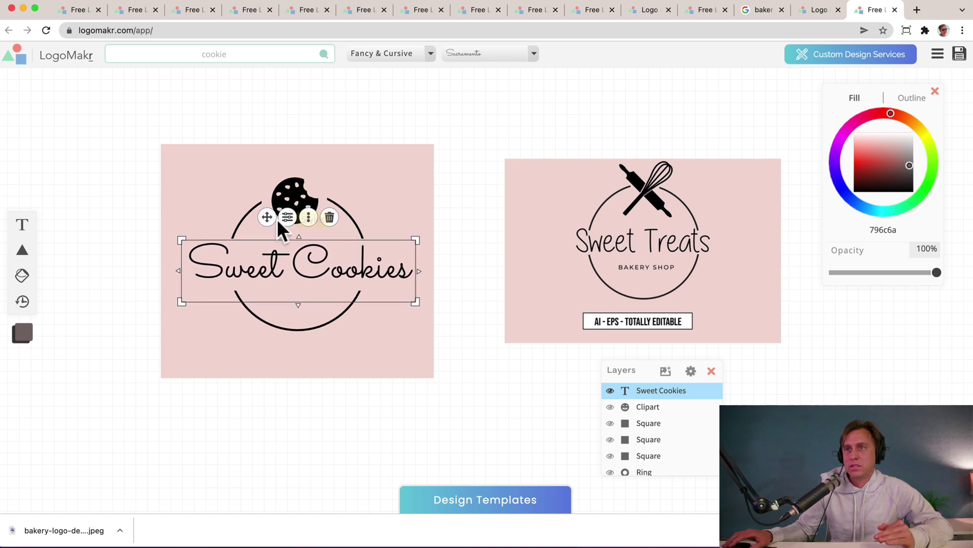
Step: Slightly shrink the Sweet Cookies title, then select the background and reference layers
click(456, 143)
click(352, 279)
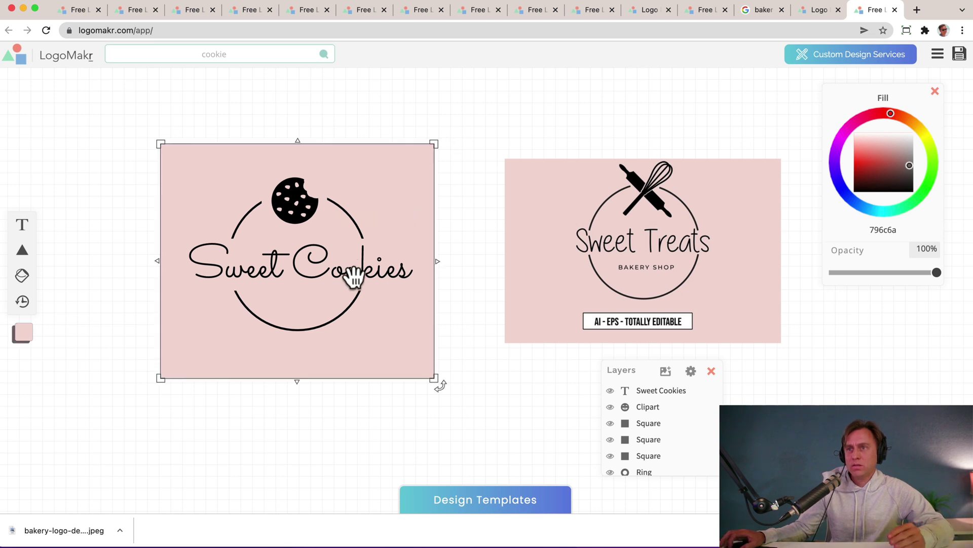
click(385, 264)
mouse_move(415, 237)
mouse_down()
mouse_move(406, 239)
mouse_move(418, 232)
mouse_up()
click(450, 186)
click(229, 183)
click(638, 287)
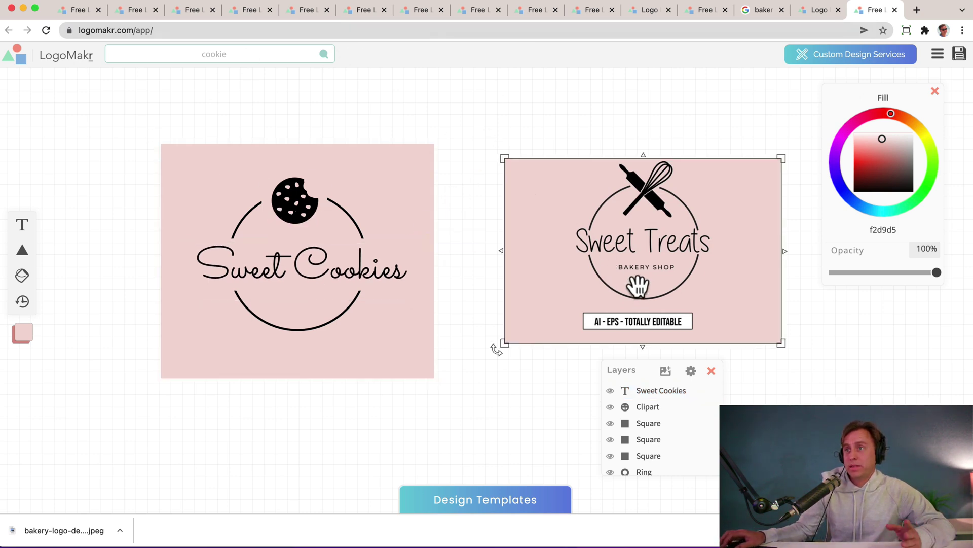
click(405, 260)
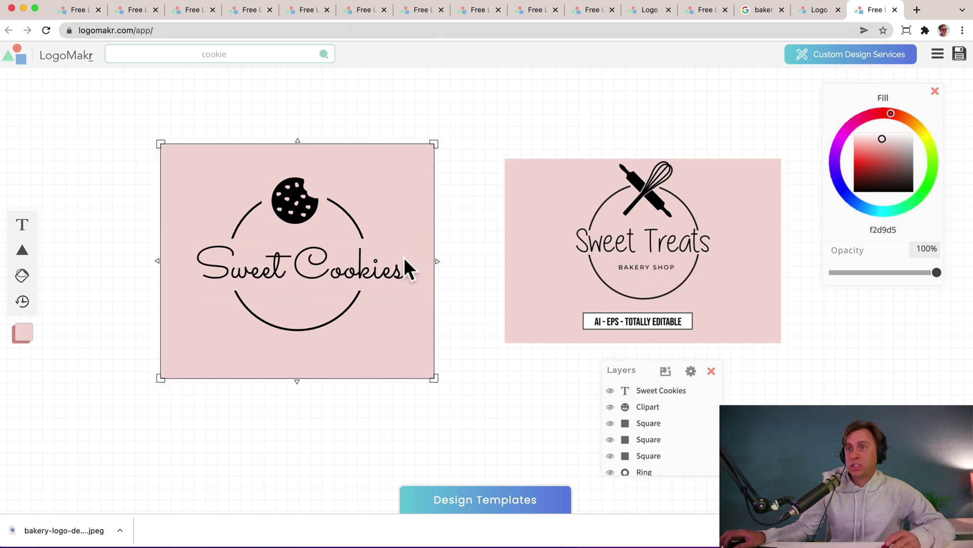
Step: Add a text box reading 'BAKERY SHOP' lower on the logo, coloured black
click(22, 225)
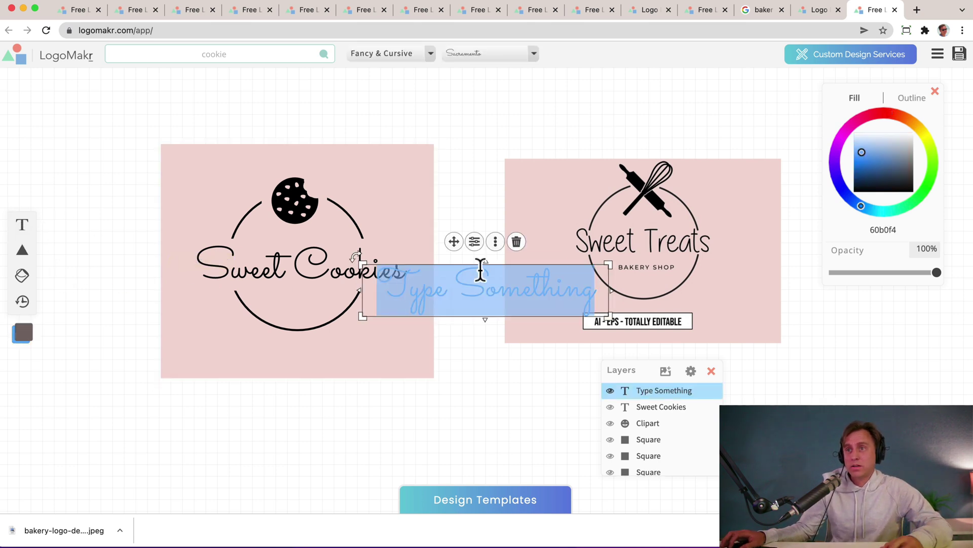
drag(448, 245, 451, 277)
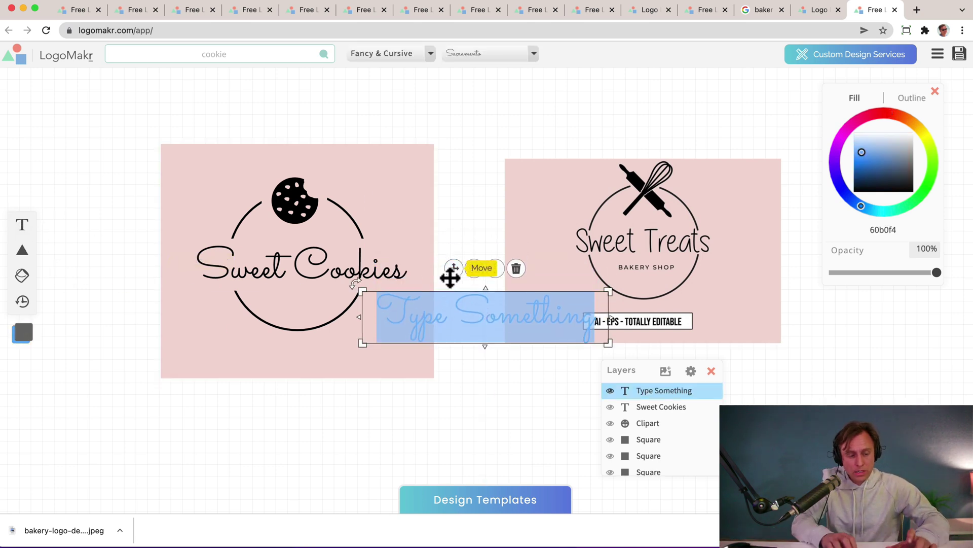
text(BA)
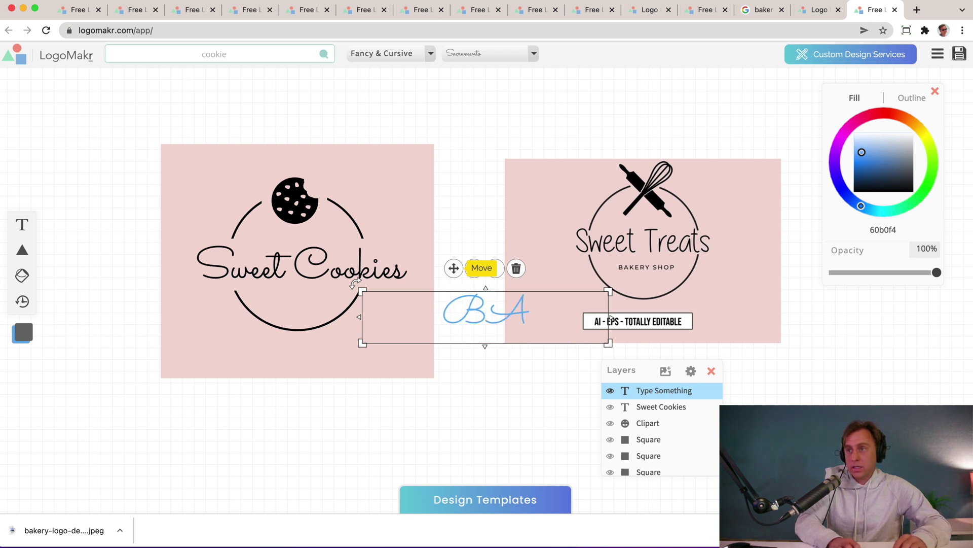
text(KERY)
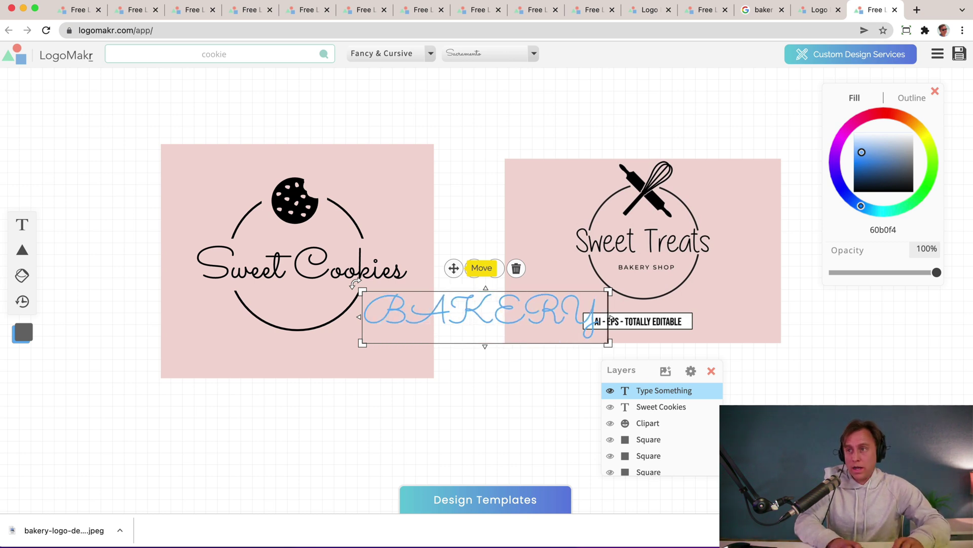
text( SHOP)
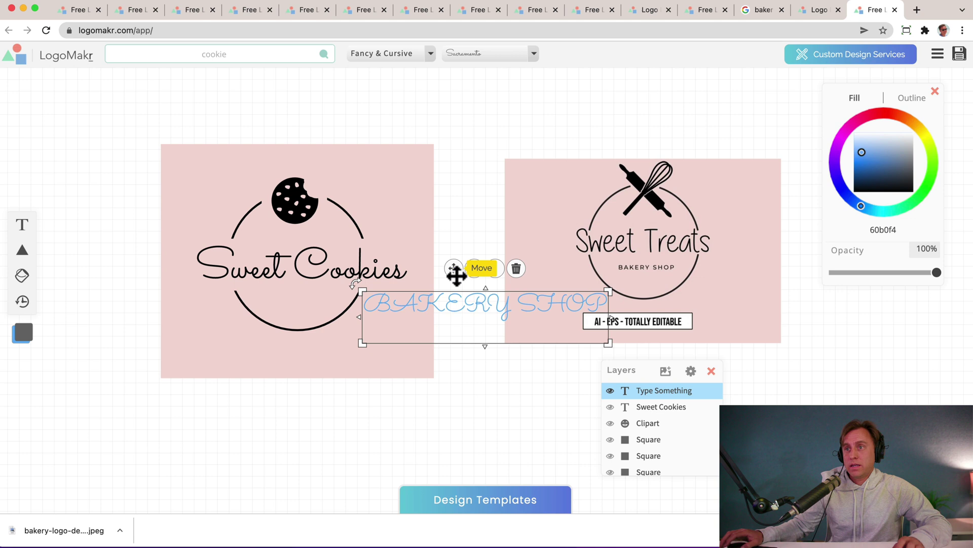
drag(864, 157, 862, 192)
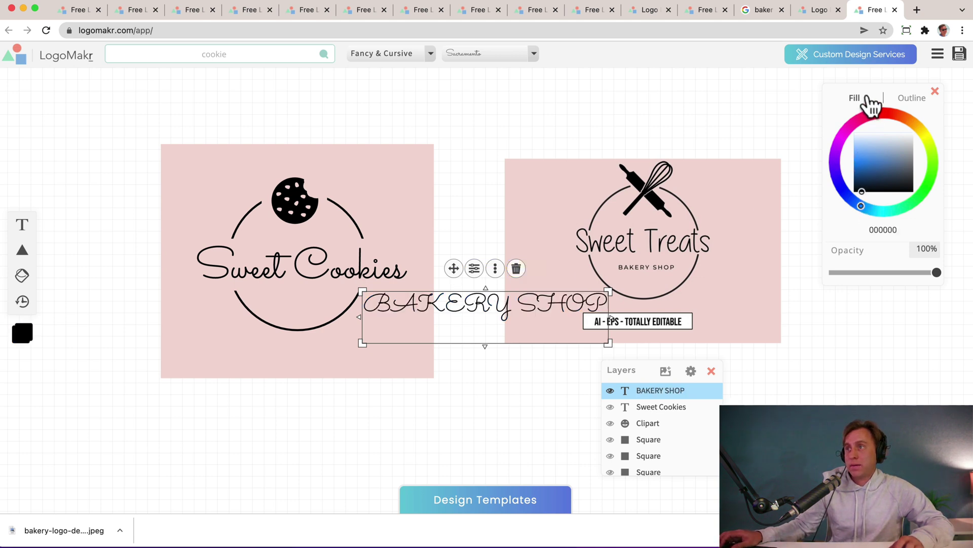
drag(868, 97, 873, 139)
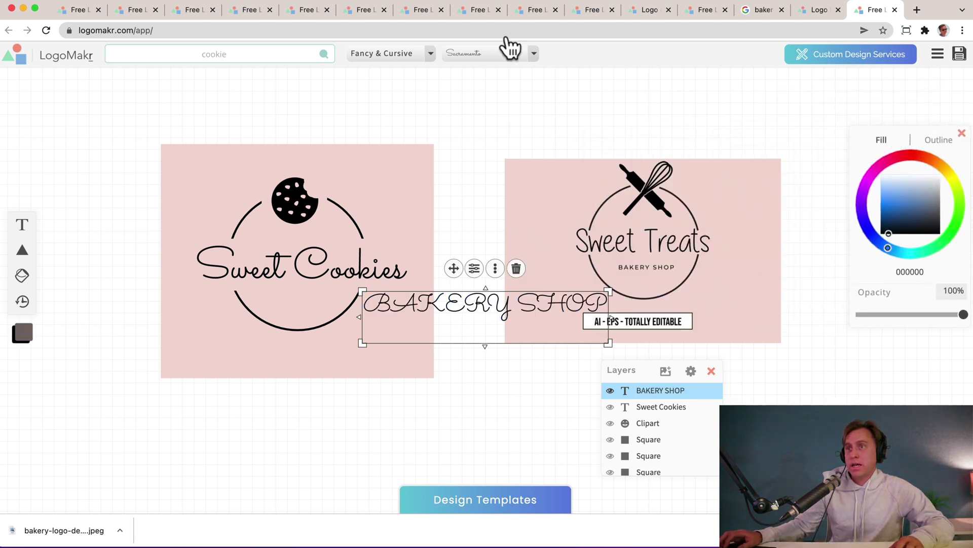
Step: Try Poppins and Roboto, then set BAKERY SHOP in Designer Picks Raleway
click(414, 56)
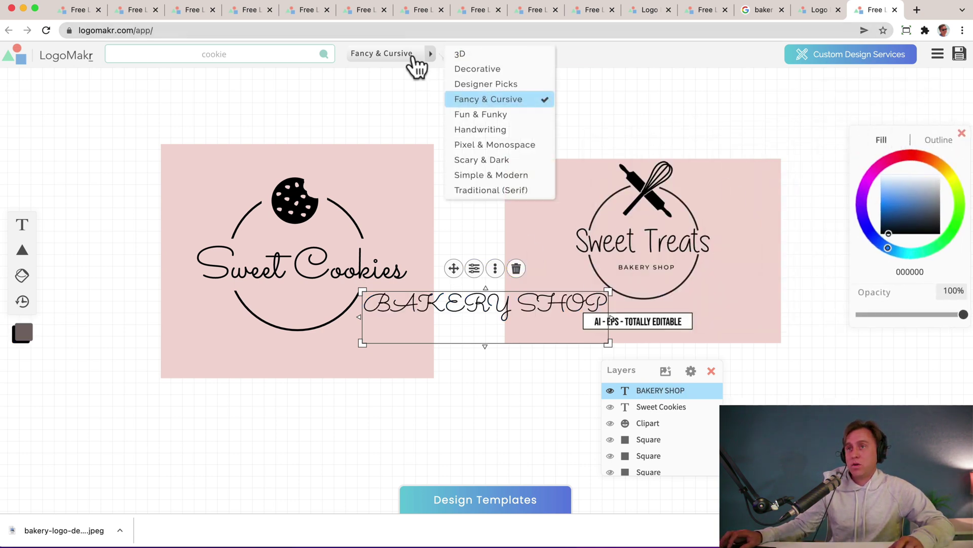
click(501, 84)
click(496, 65)
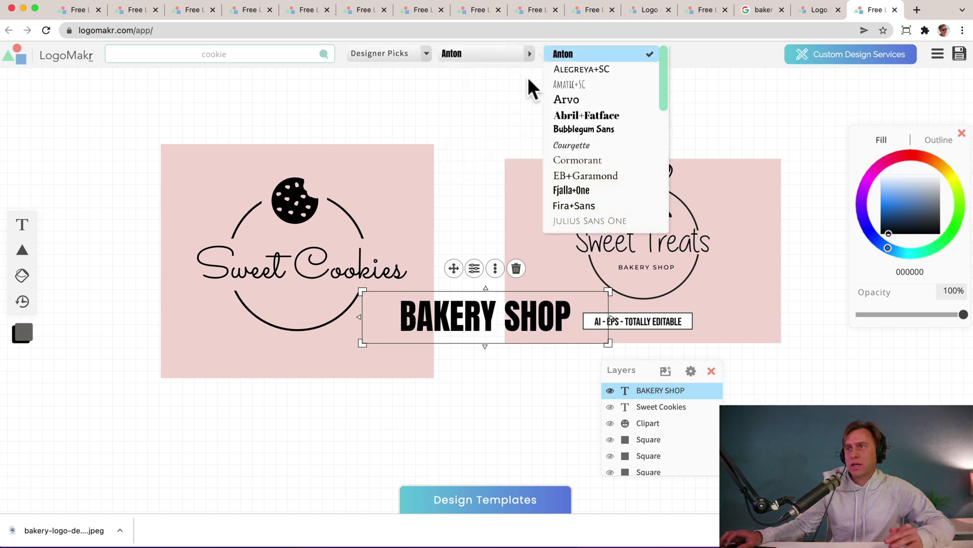
scroll(613, 205, down, 4)
scroll(613, 208, down, 5)
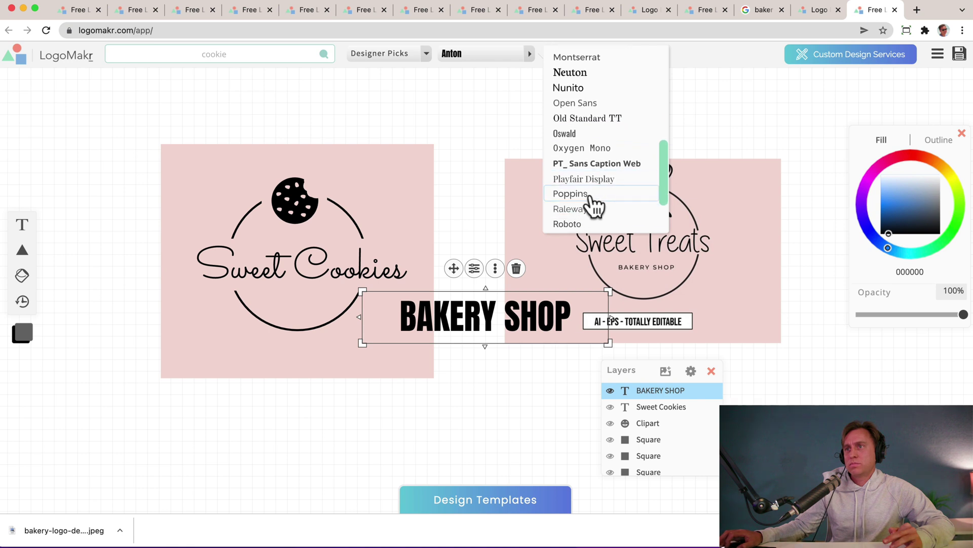
click(591, 199)
click(518, 56)
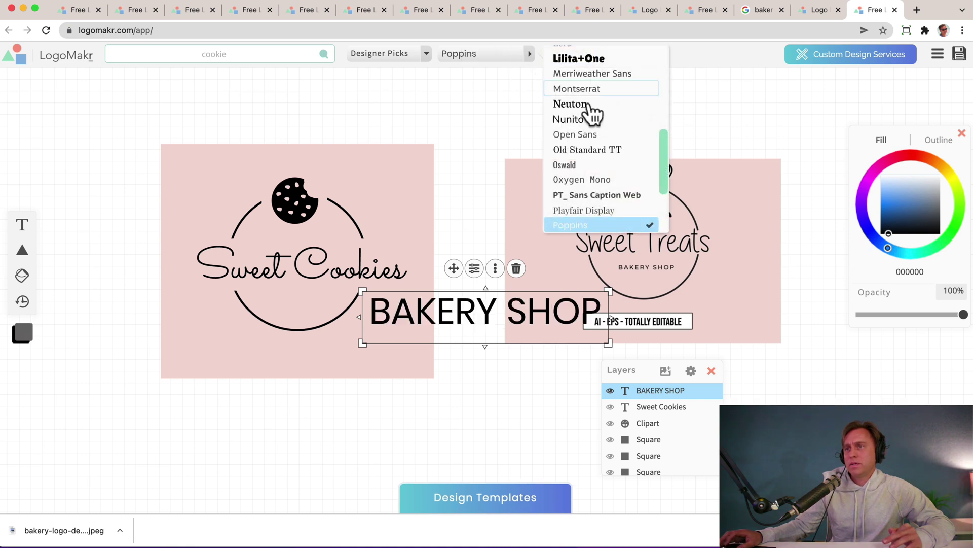
scroll(613, 152, down, 3)
click(608, 155)
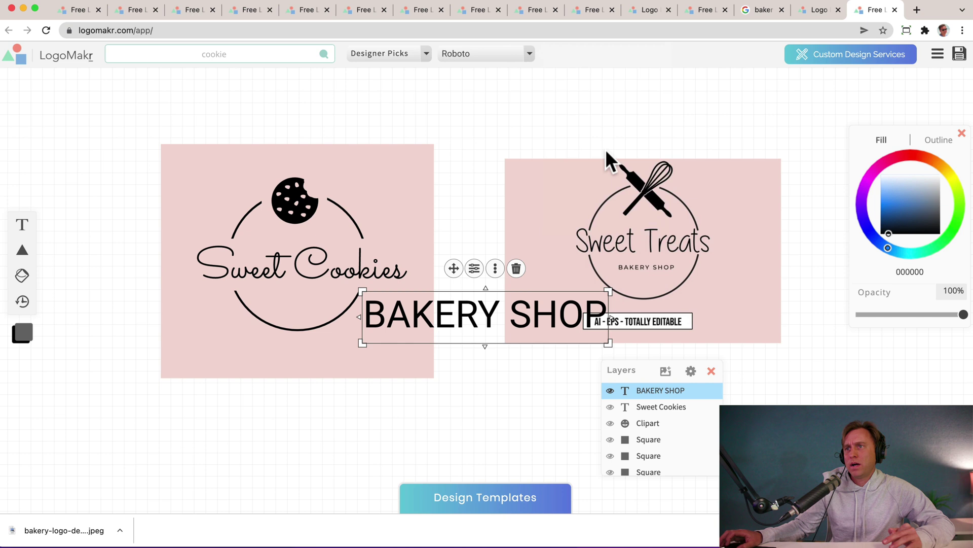
click(491, 57)
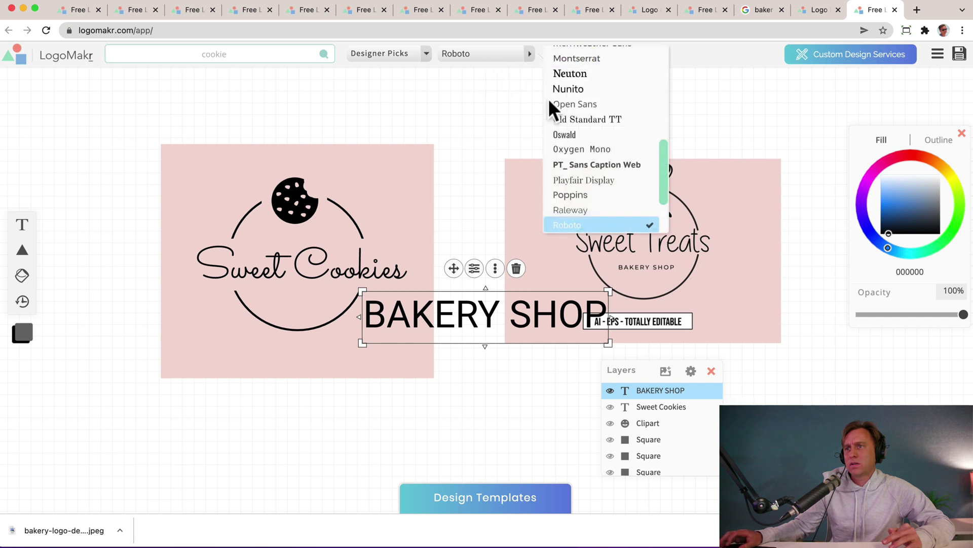
click(594, 206)
Step: Shrink BAKERY SHOP and centre it beneath Sweet Cookies inside the ring
drag(608, 292, 456, 321)
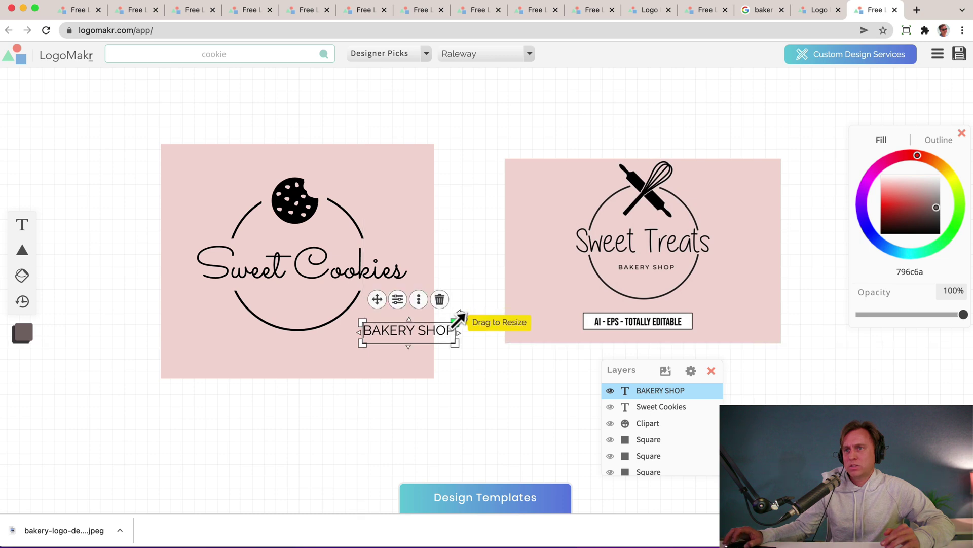
drag(379, 300, 265, 267)
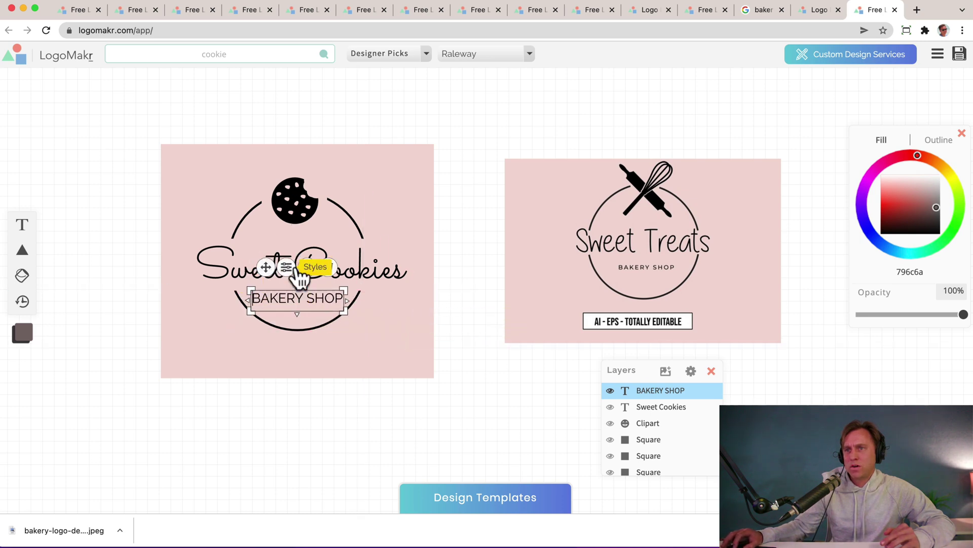
drag(347, 287, 320, 289)
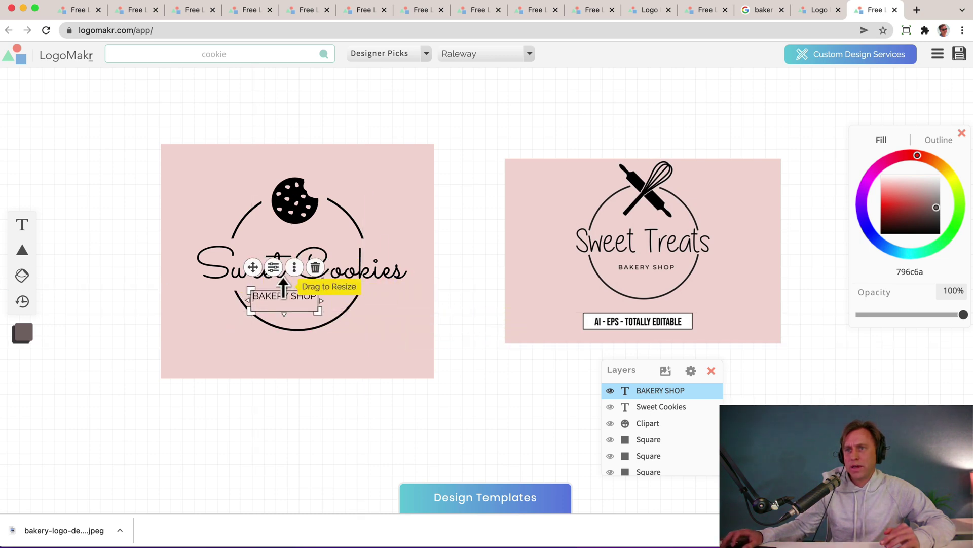
drag(256, 269, 269, 269)
drag(298, 314, 298, 304)
drag(267, 269, 267, 272)
click(482, 113)
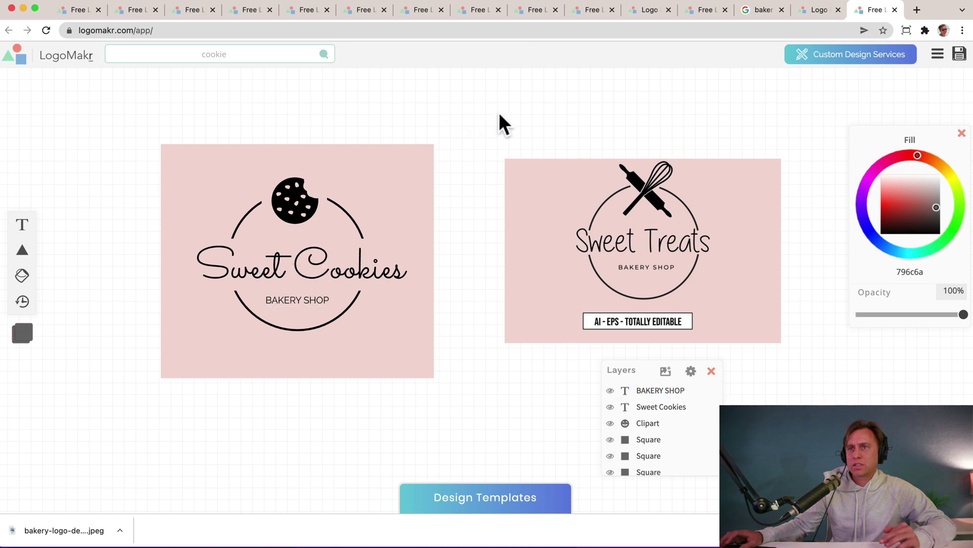
Step: Nudge the Sweet Cookies title slightly upward and move the layer list beside the logo
click(525, 198)
click(326, 284)
click(326, 278)
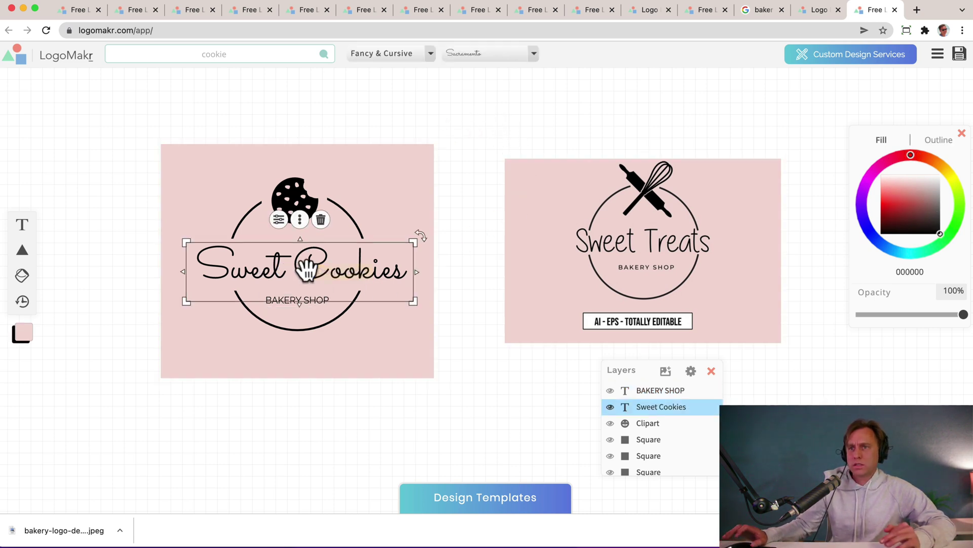
drag(326, 278, 326, 277)
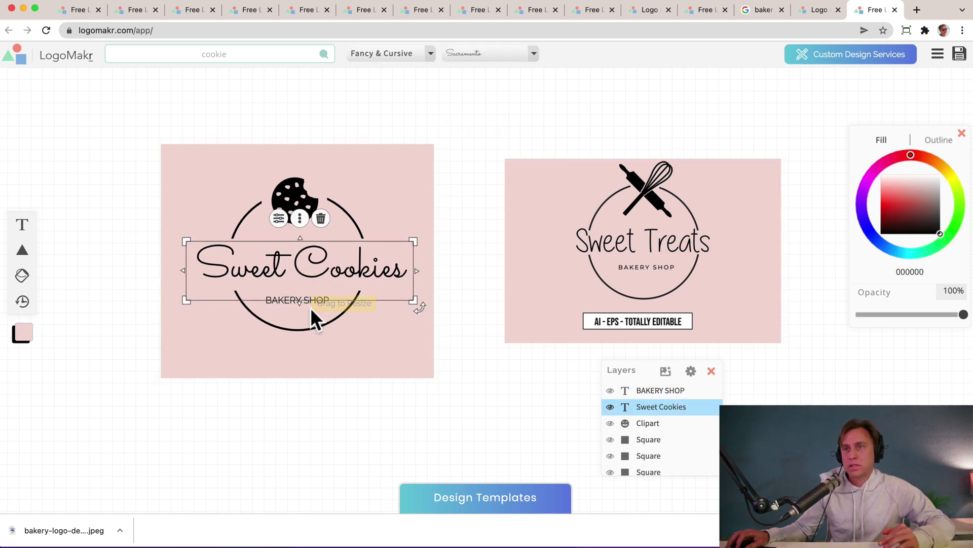
drag(626, 367, 464, 256)
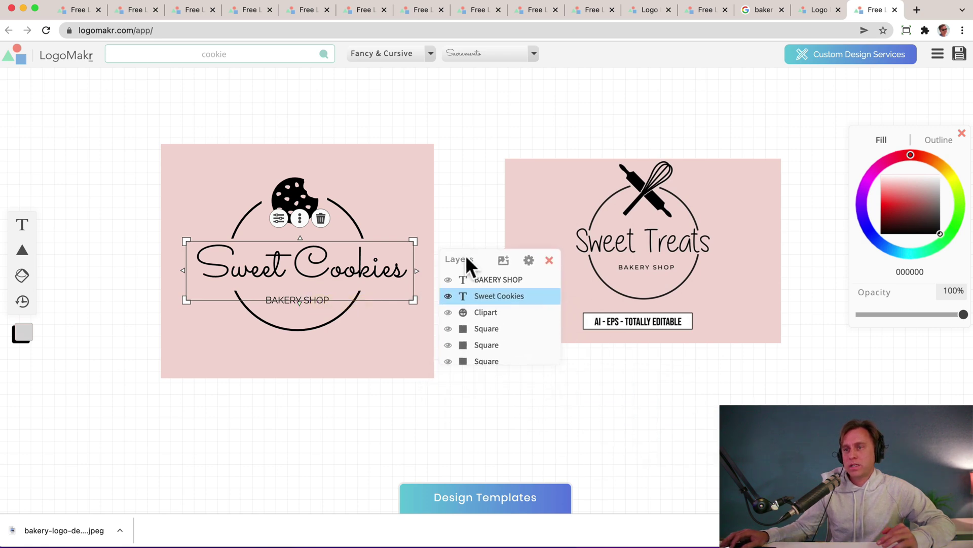
Step: Reposition the BAKERY SHOP subtitle beneath Sweet Cookies
click(486, 280)
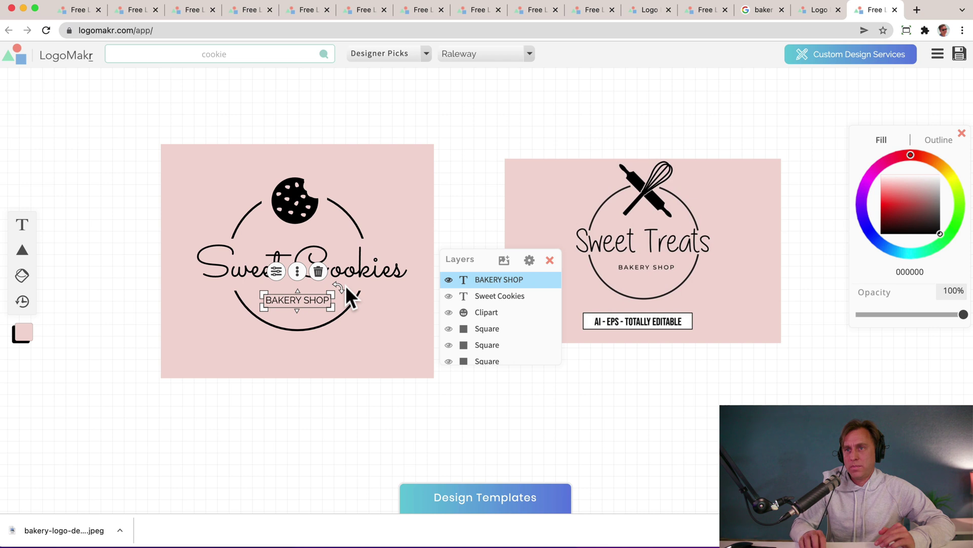
double_click(318, 299)
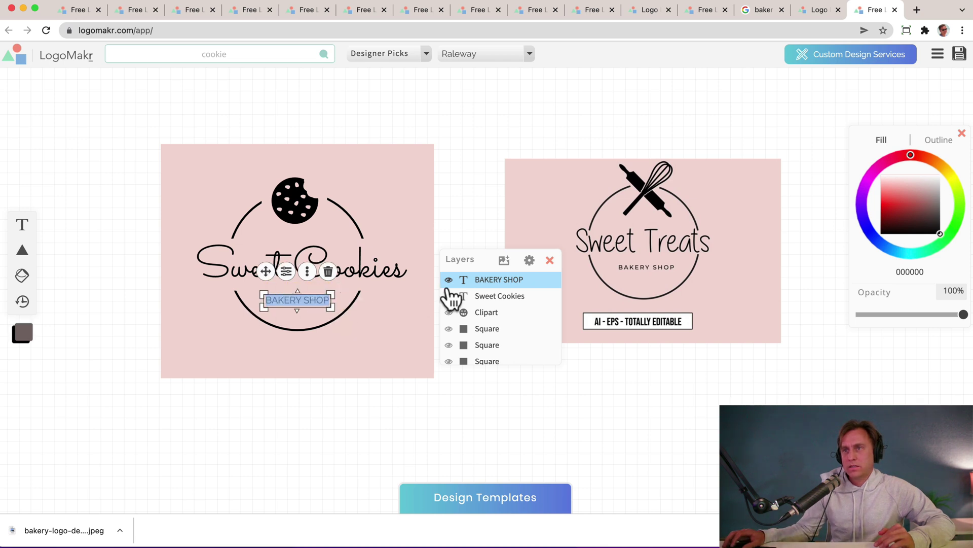
click(265, 300)
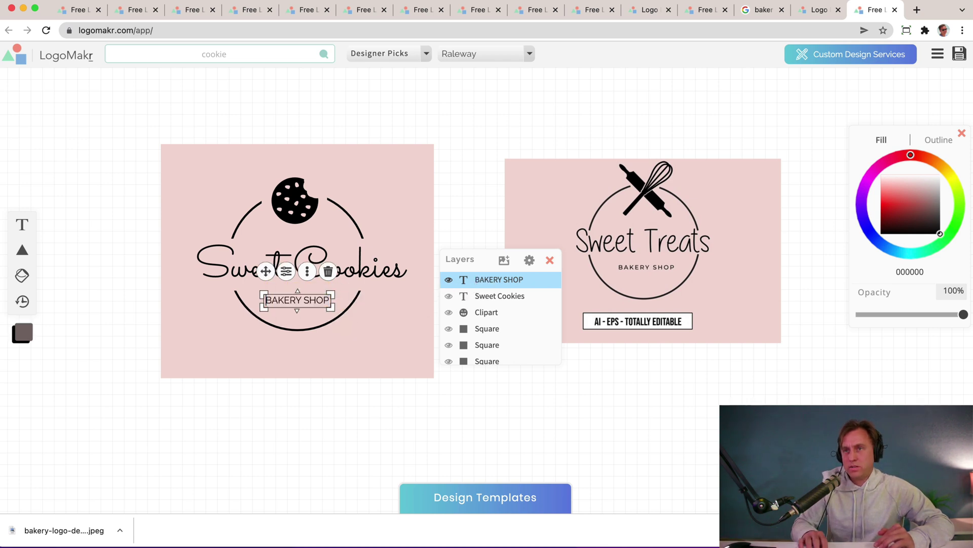
drag(262, 272, 274, 273)
Step: Inspect the cookie, pink background and ring-splitting square layers, leaving them unchanged
click(307, 212)
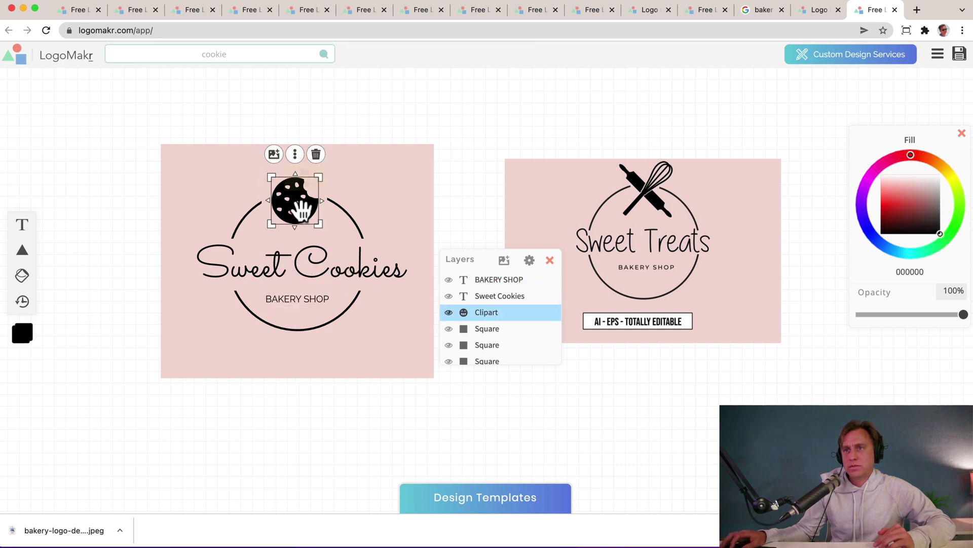
click(327, 191)
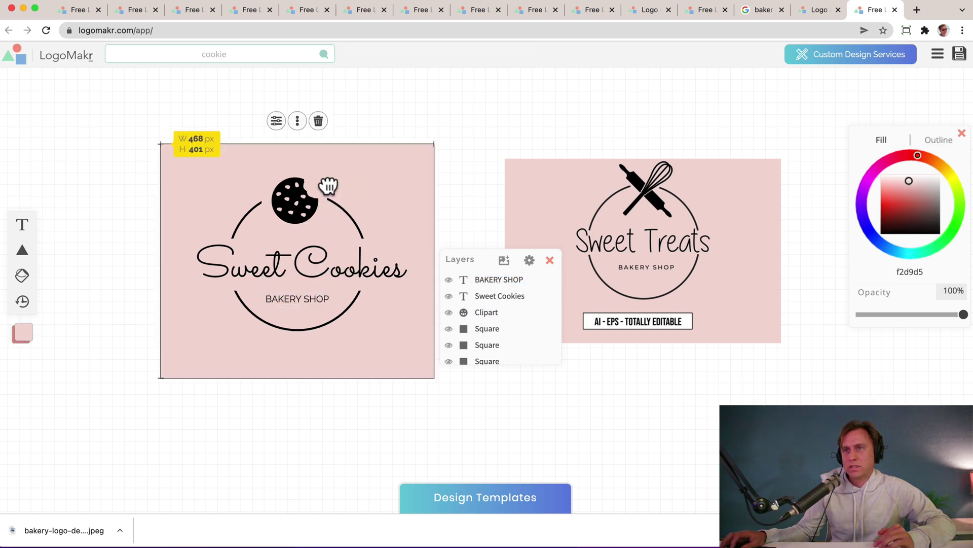
click(482, 330)
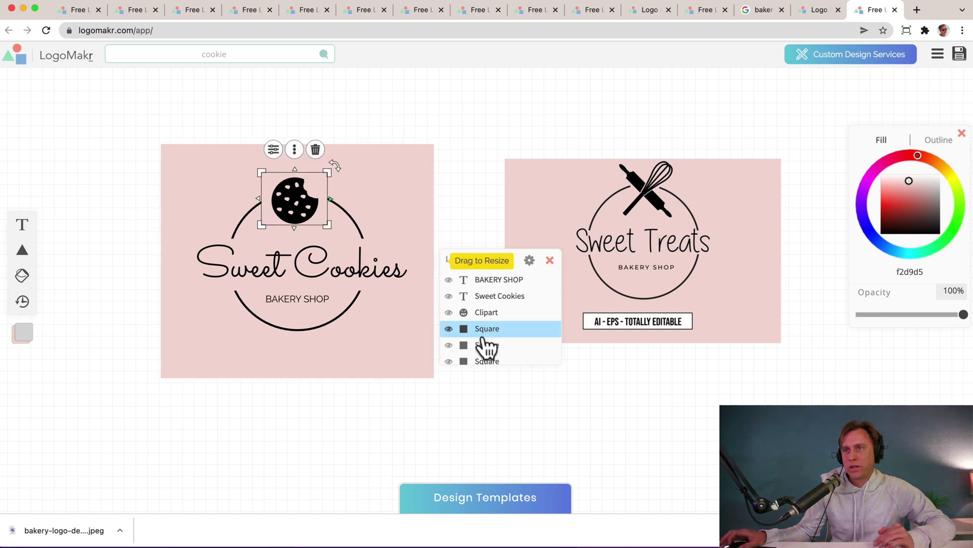
mouse_move(312, 177)
mouse_down()
mouse_move(408, 177)
mouse_move(311, 178)
mouse_up()
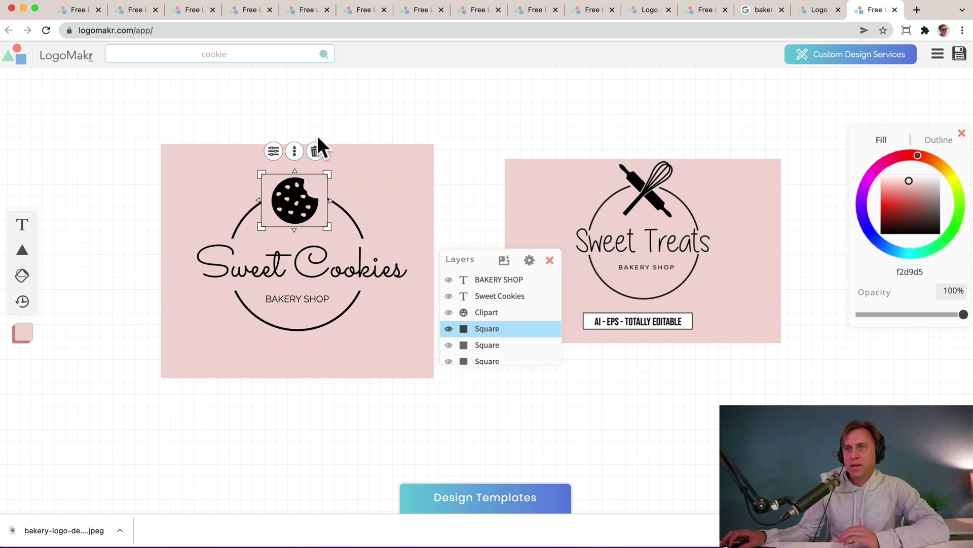
drag(475, 257, 716, 357)
click(460, 137)
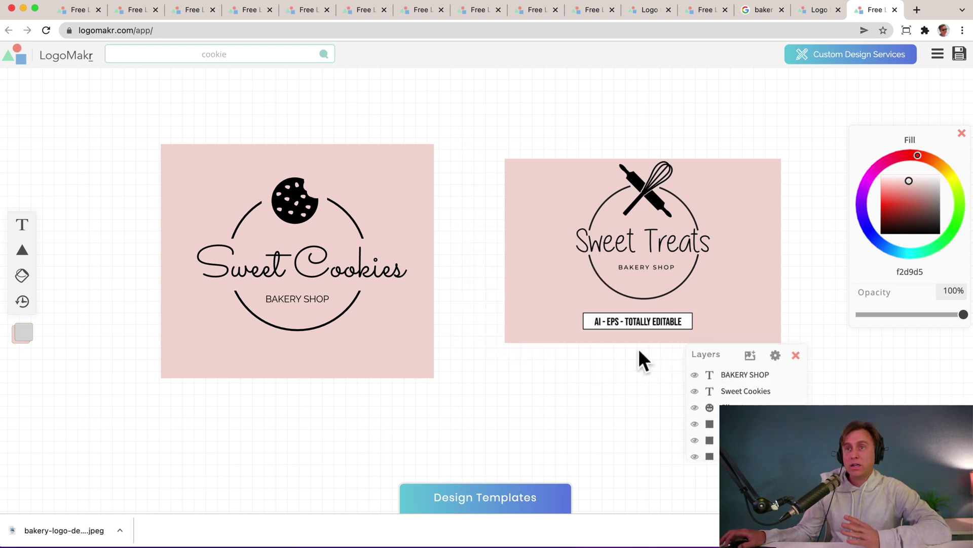
Step: Select the Sweet Treats reference image and delete it with its trash icon
click(202, 213)
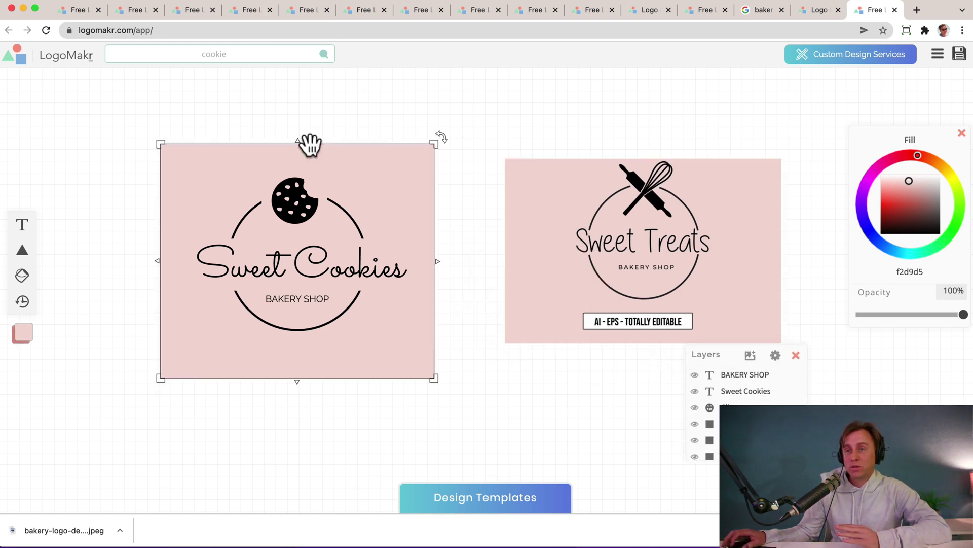
click(306, 305)
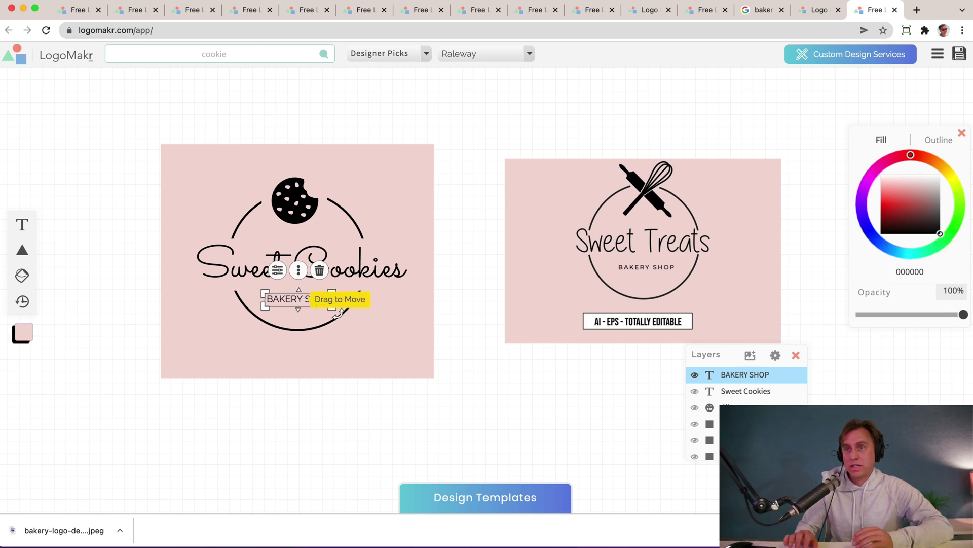
click(473, 191)
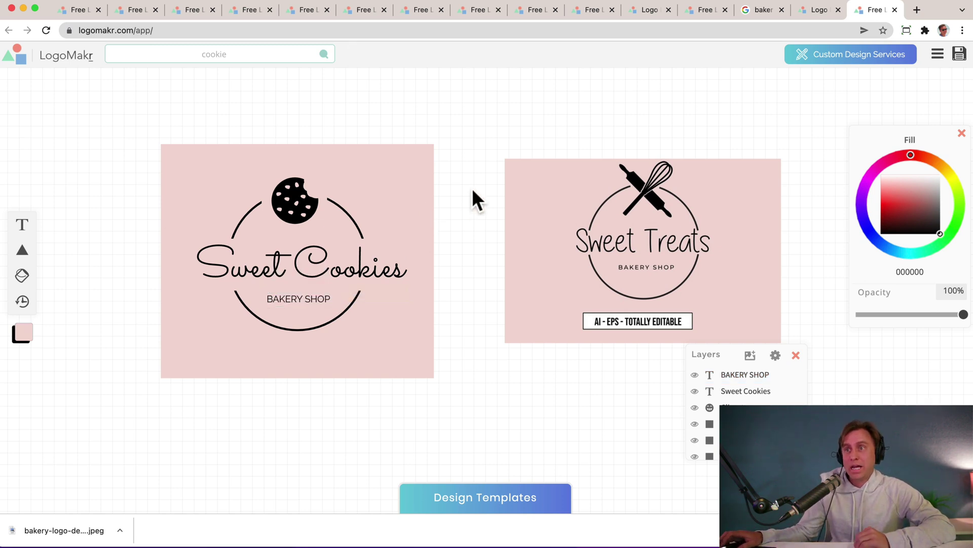
click(603, 258)
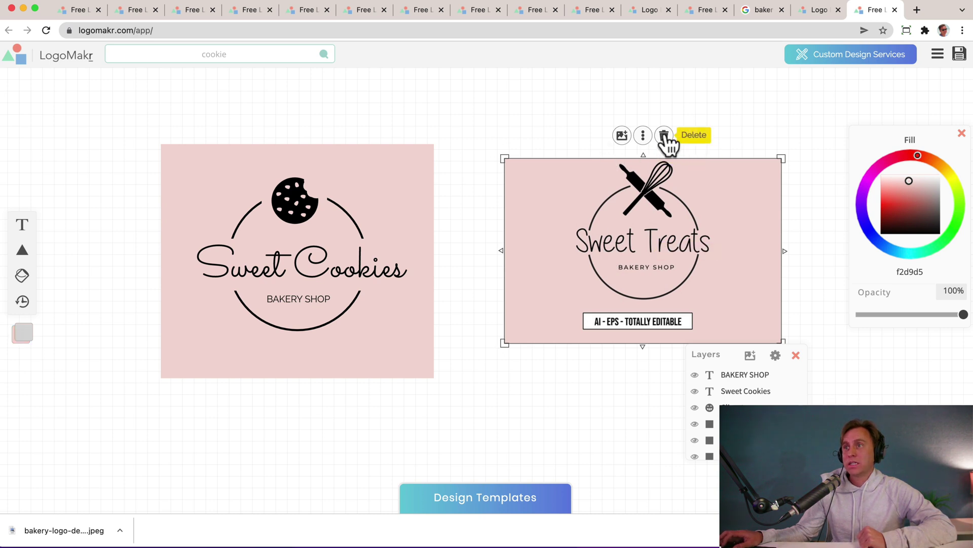
drag(653, 192, 669, 229)
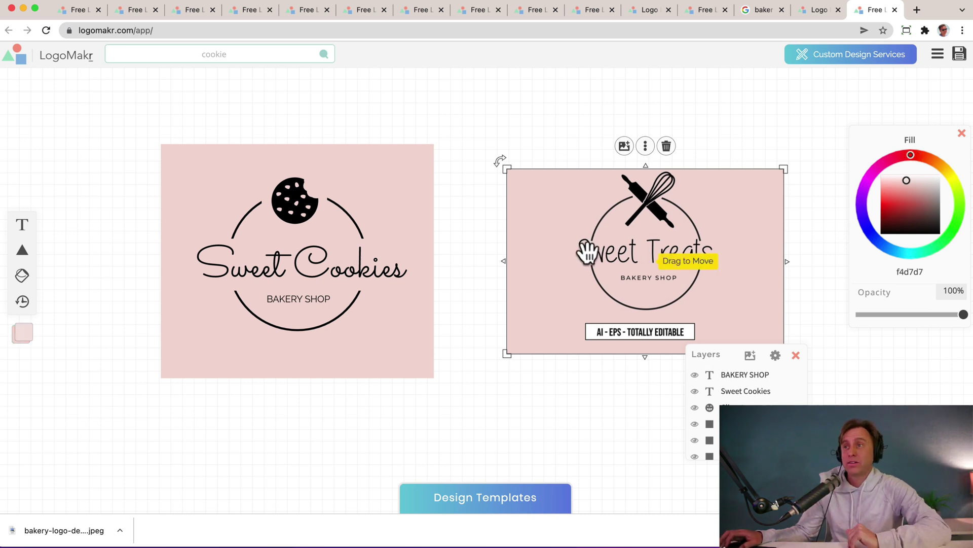
click(667, 147)
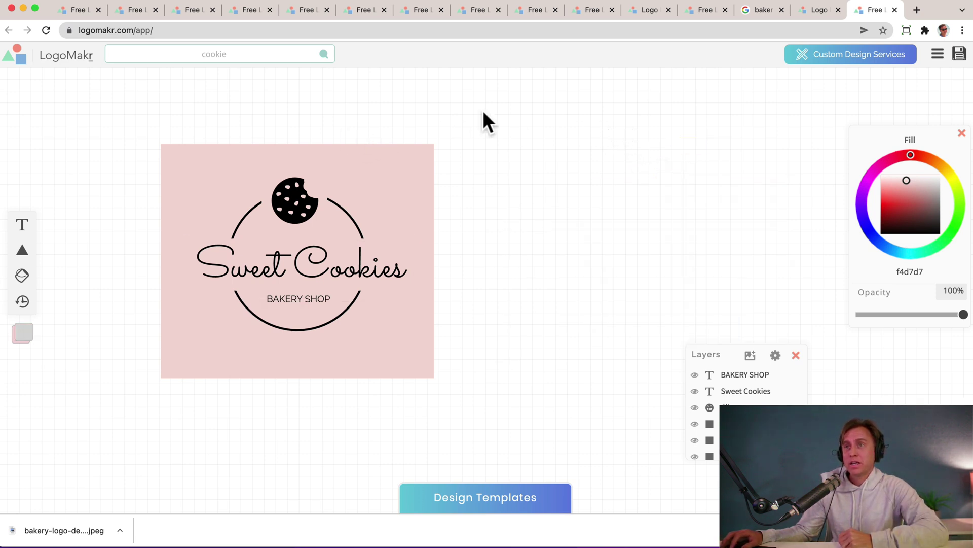
Step: Select all logo layers, enlarge them to about 598×512 px and shift the group right
drag(472, 124, 94, 393)
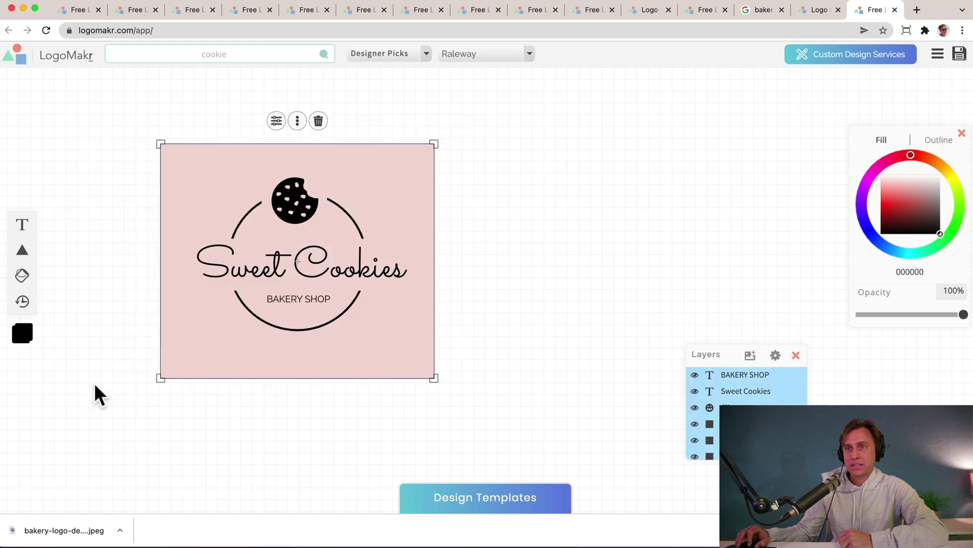
drag(433, 376, 460, 400)
drag(691, 357, 691, 308)
drag(465, 404, 452, 386)
drag(370, 341, 475, 342)
click(612, 257)
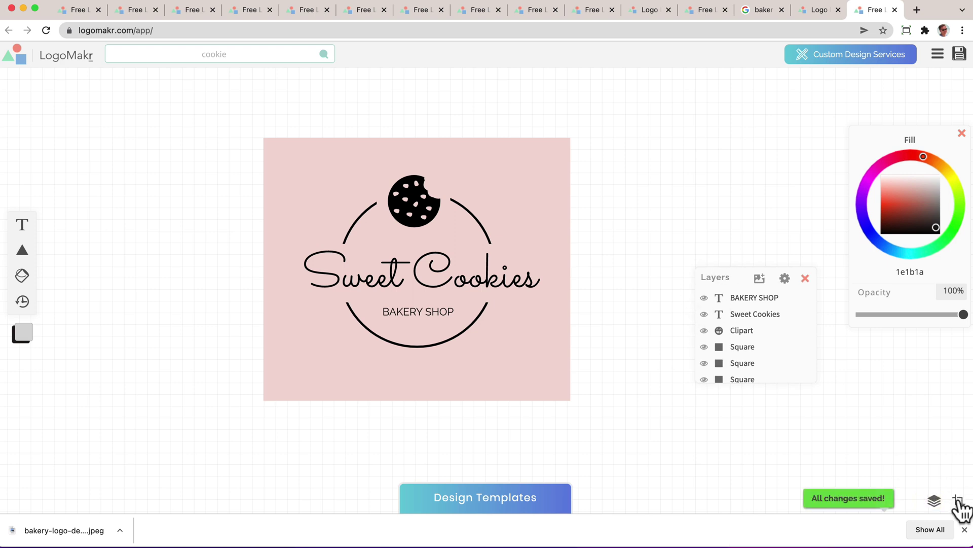
Step: Crop the canvas to the pink square by trimming its right, top-left and bottom edges
click(958, 502)
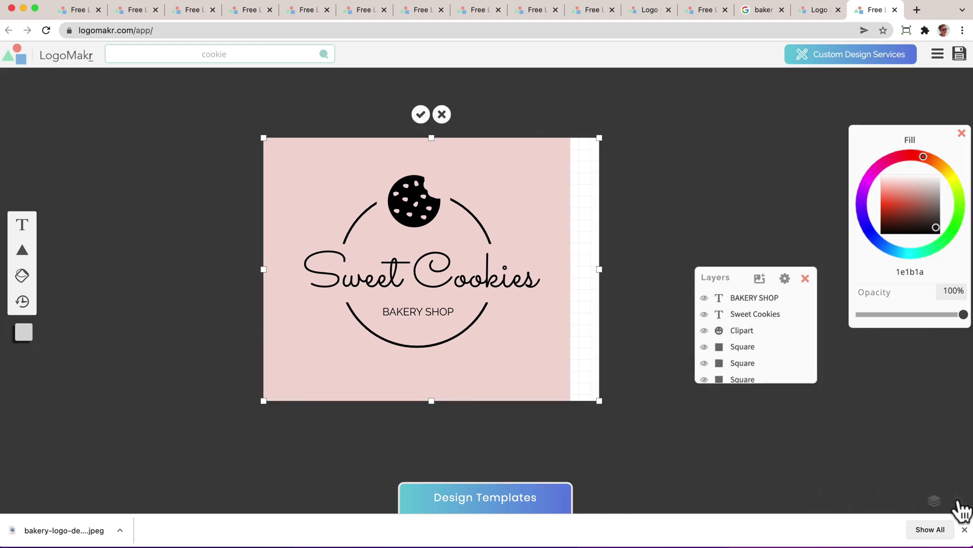
drag(600, 269, 570, 269)
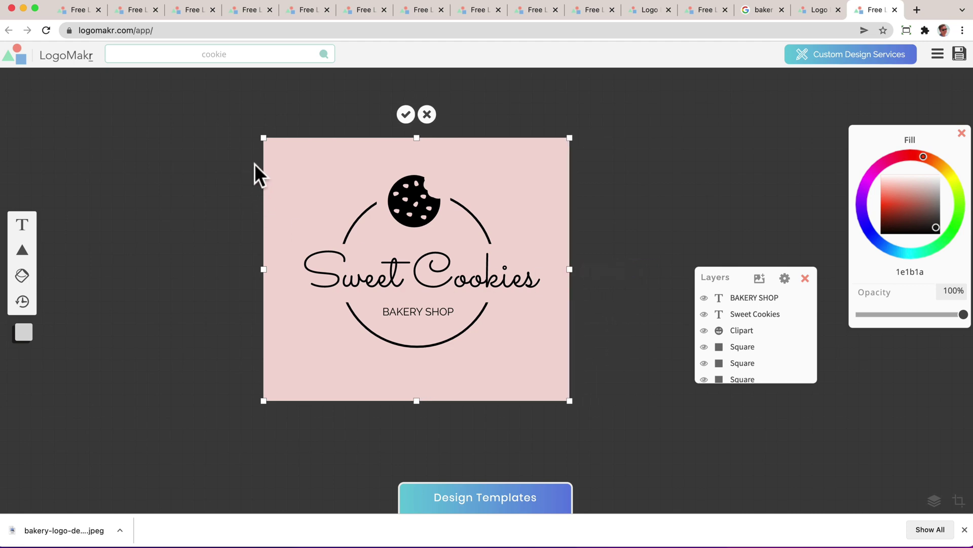
drag(263, 137, 261, 140)
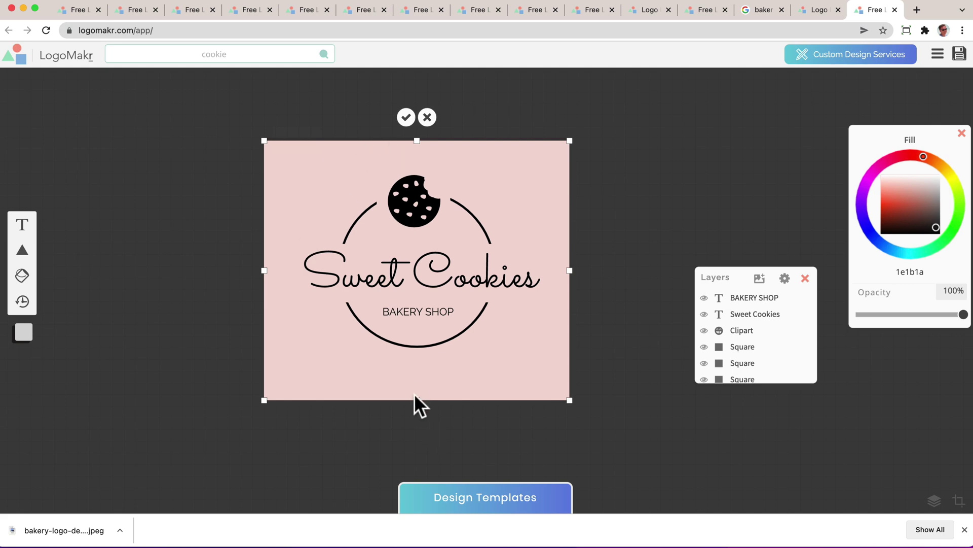
drag(416, 399, 416, 392)
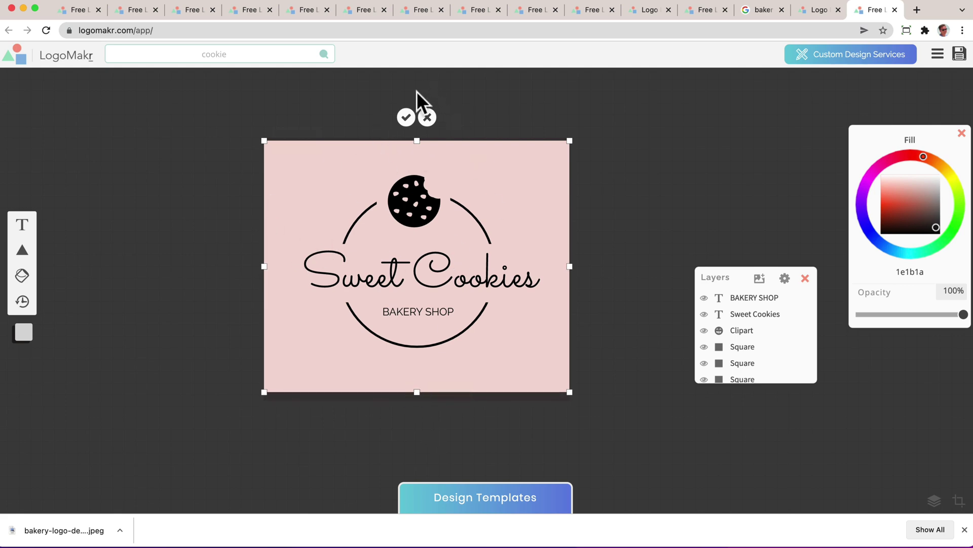
click(406, 118)
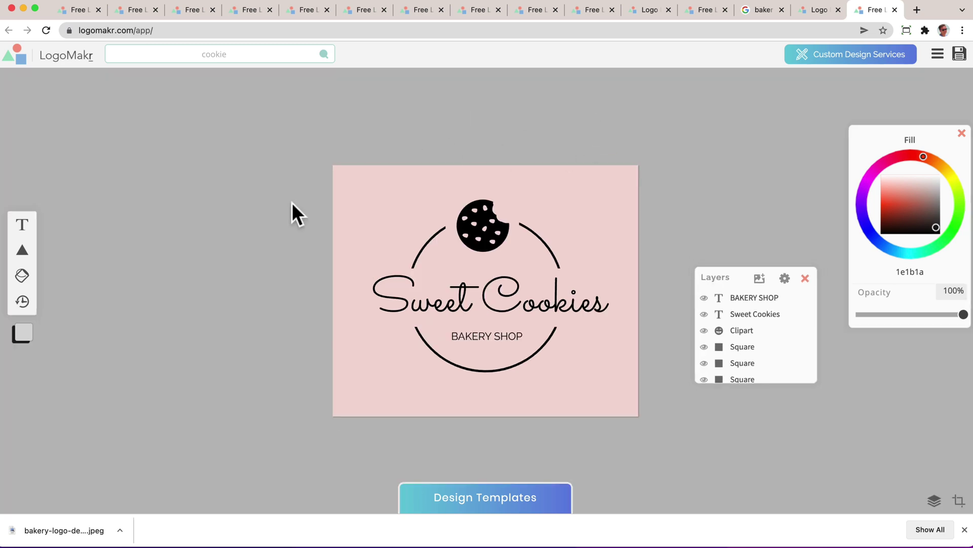
Step: Download the free low-resolution PNG after accepting the legal terms, then preview it
click(959, 55)
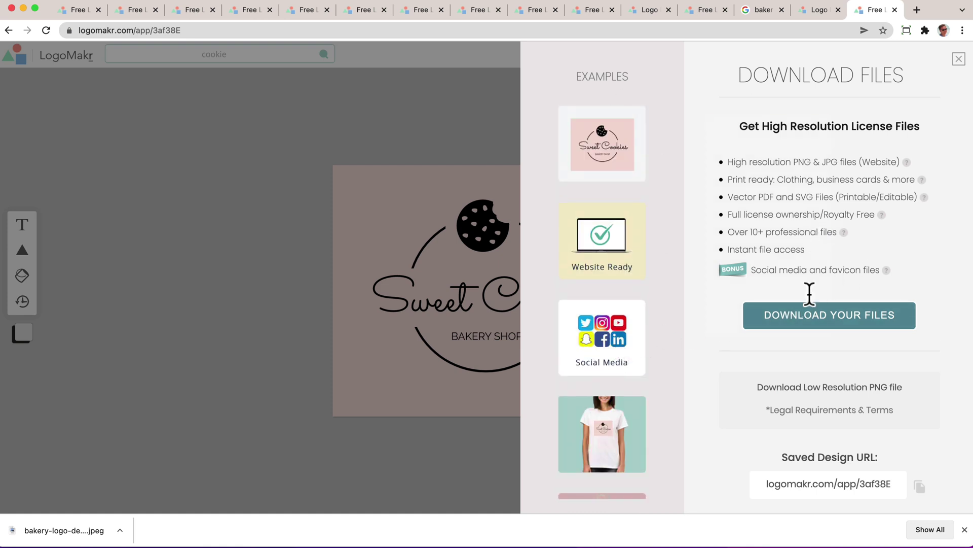
click(800, 401)
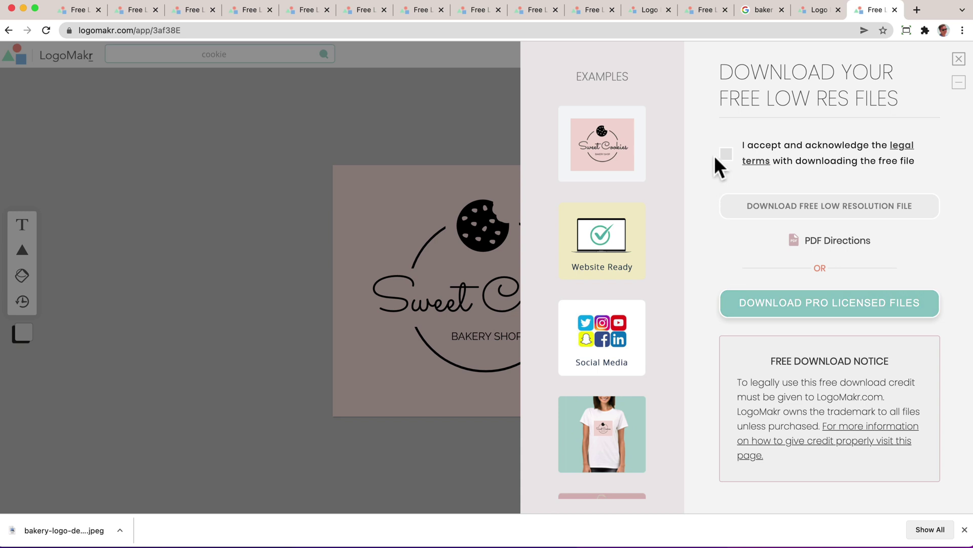
click(726, 155)
click(764, 208)
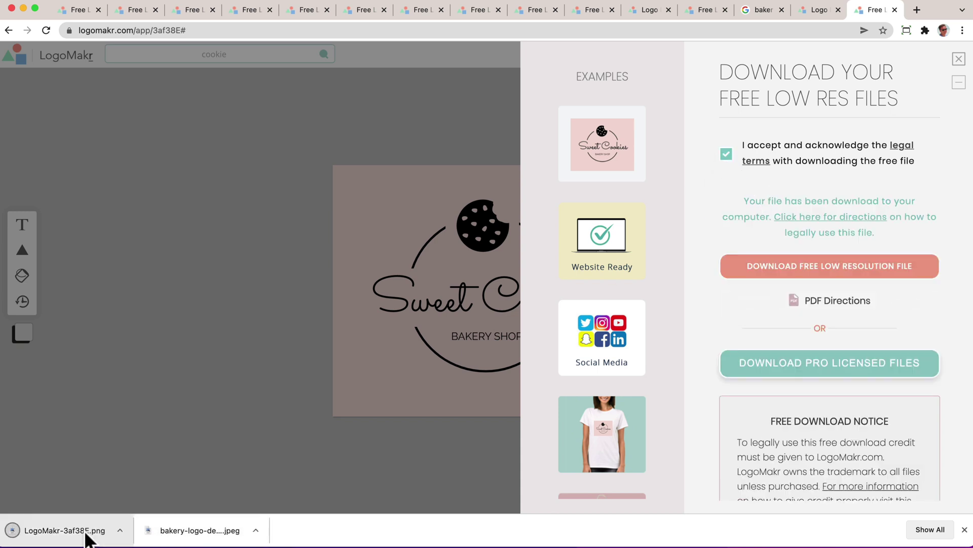
click(65, 530)
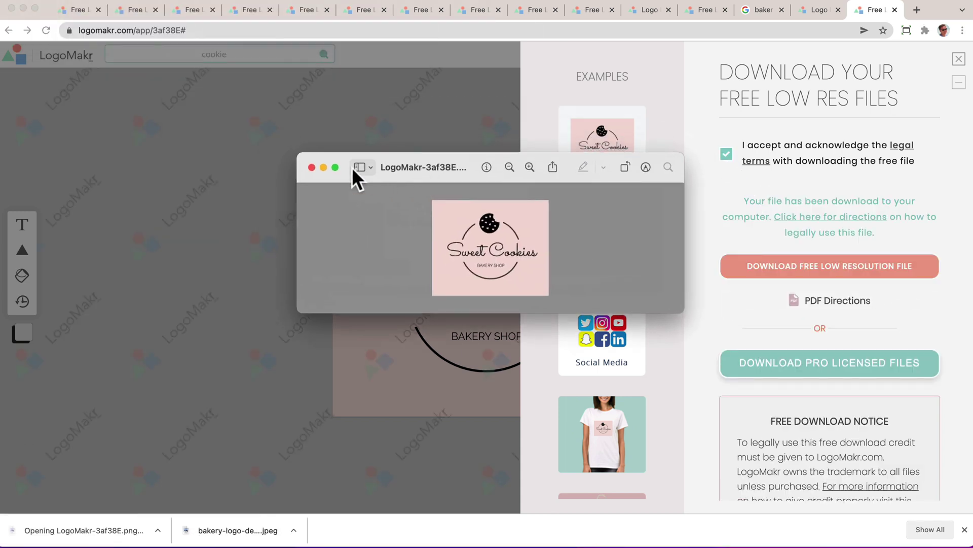
click(310, 165)
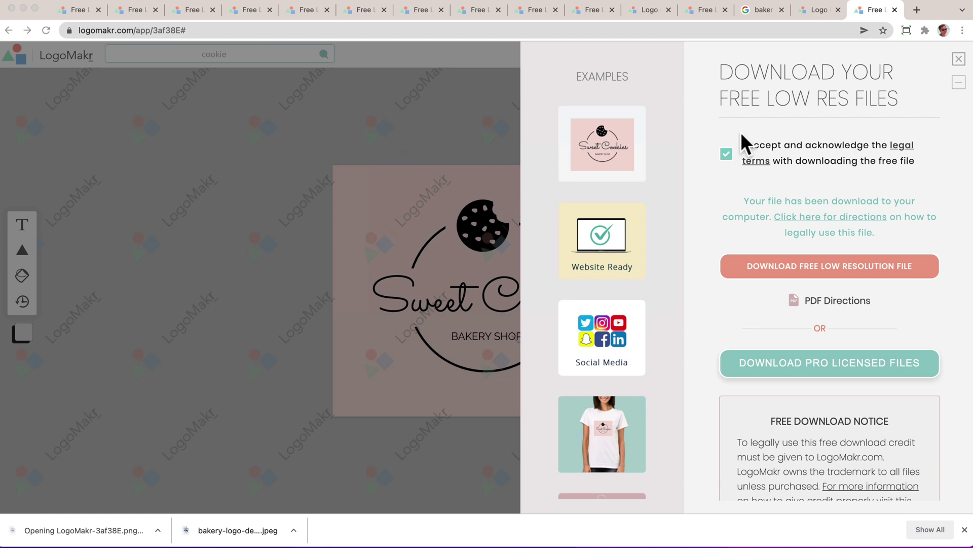
Step: Collapse the low-resolution section and close the Download Files panel
click(959, 84)
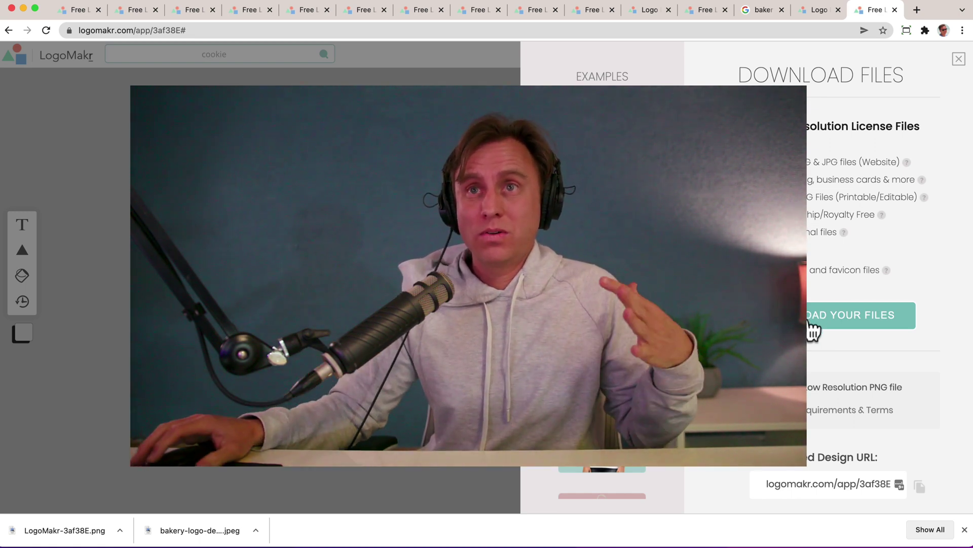
click(813, 325)
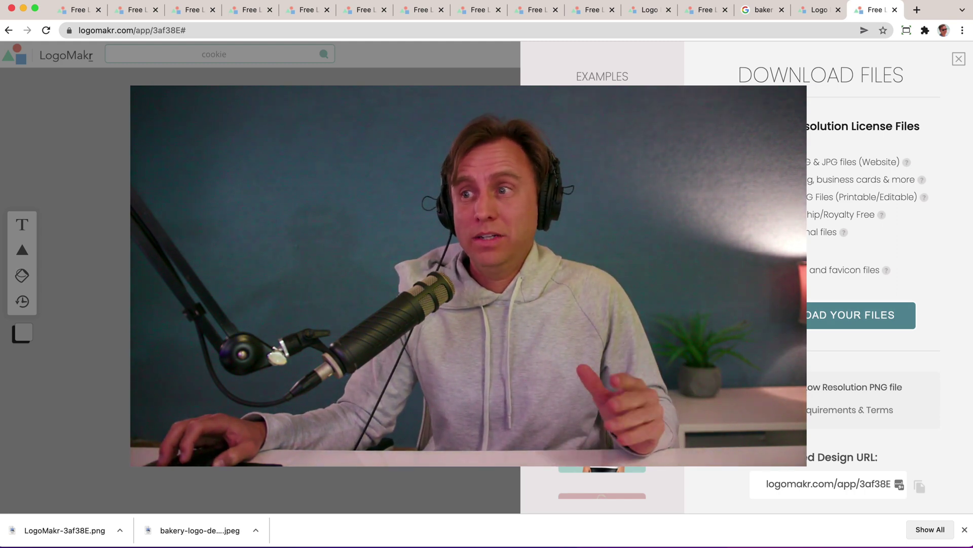
click(958, 59)
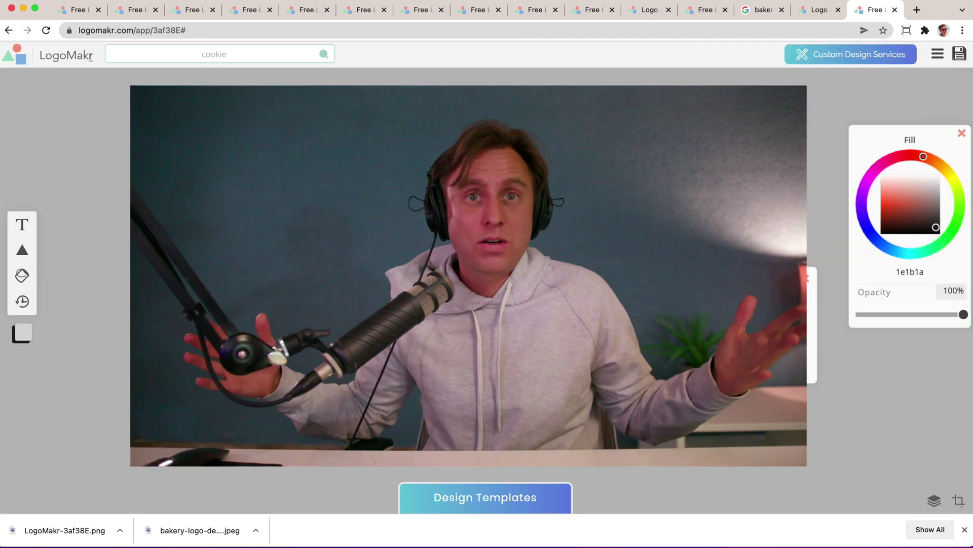